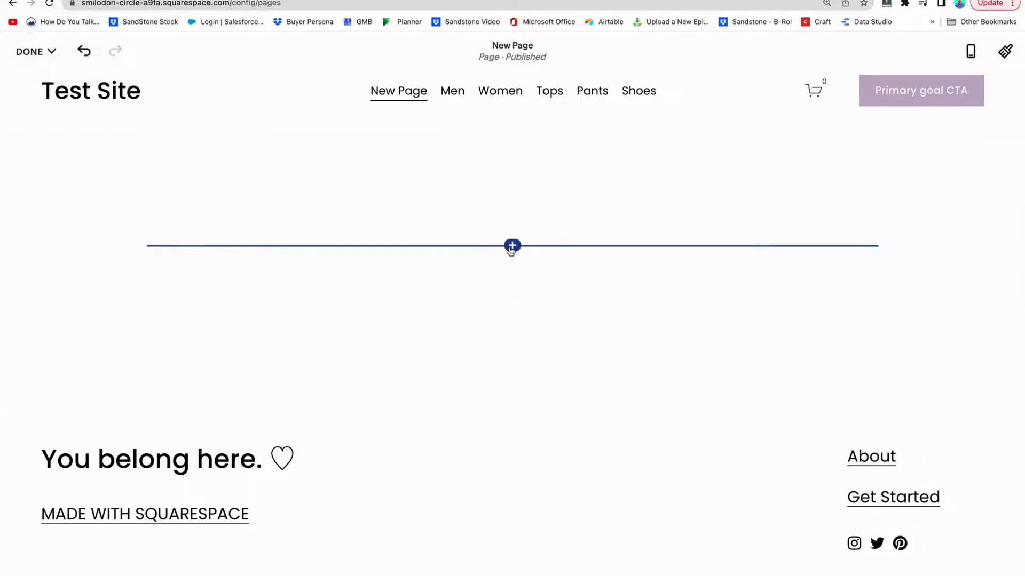
Step: Add a Summary block to the blank section of New Page
click(512, 247)
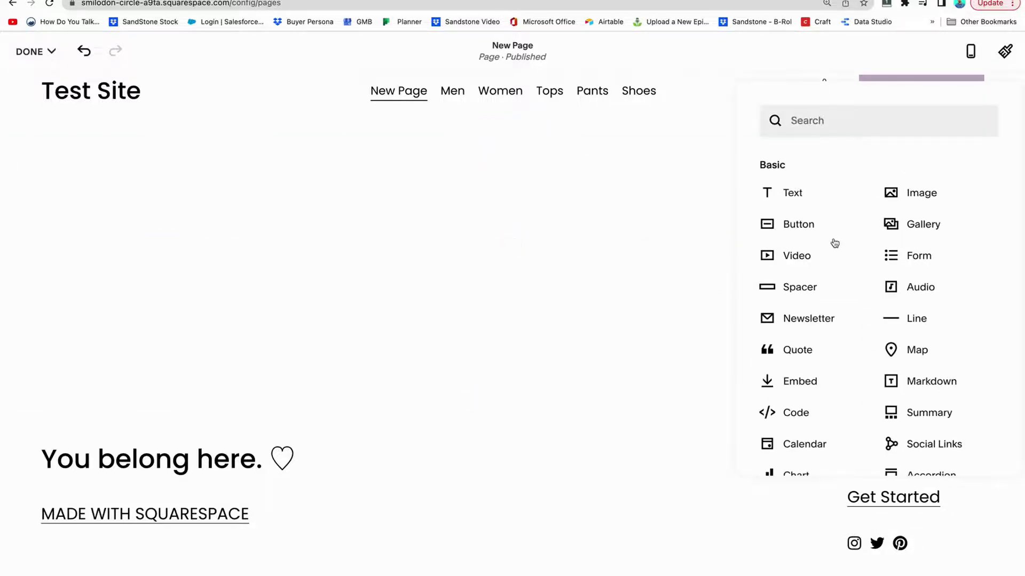
scroll(932, 300, down, 2)
click(914, 359)
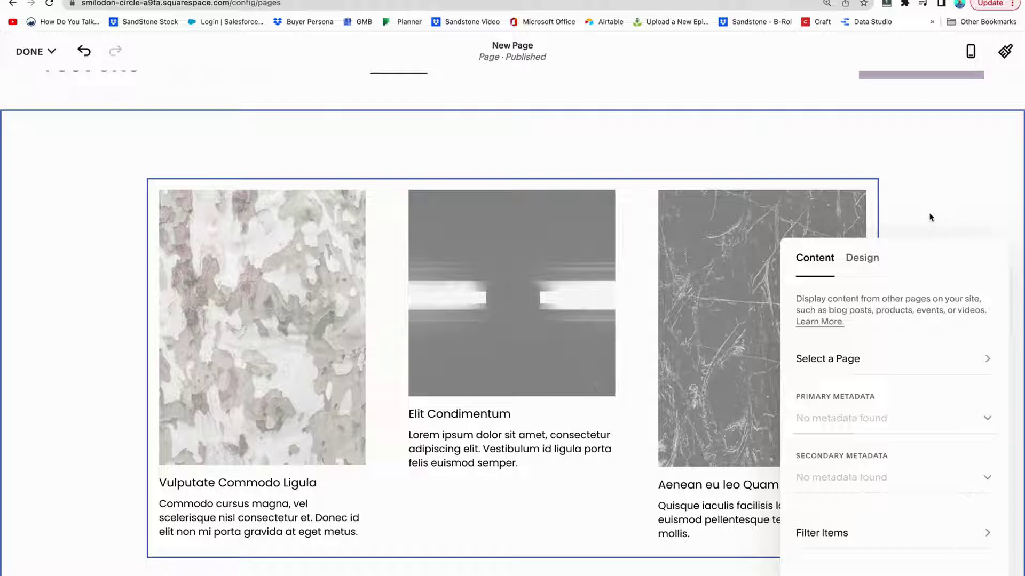
Step: Use the Women page as the summary block's content source and set its primary metadata to Category
click(895, 368)
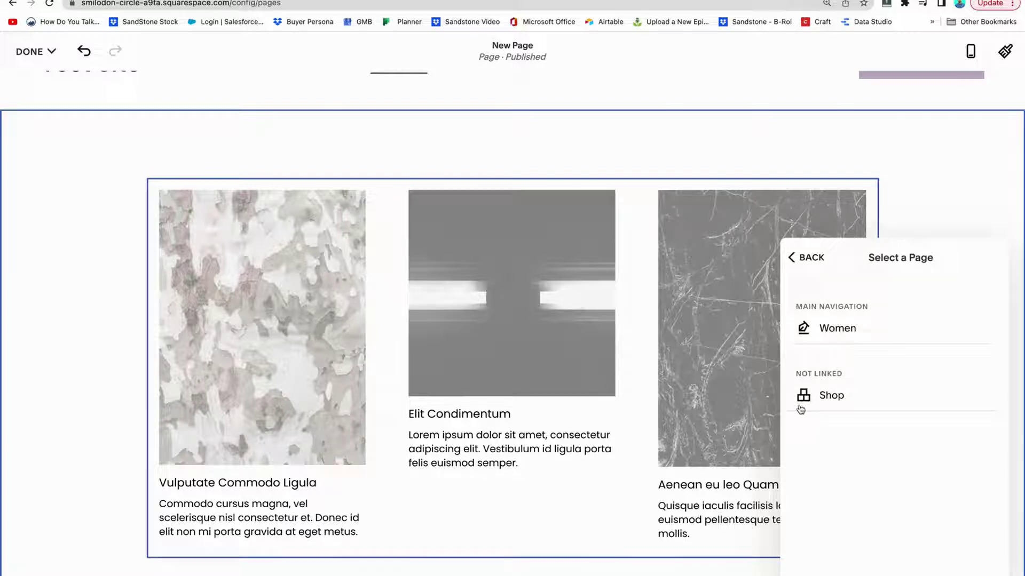
click(857, 333)
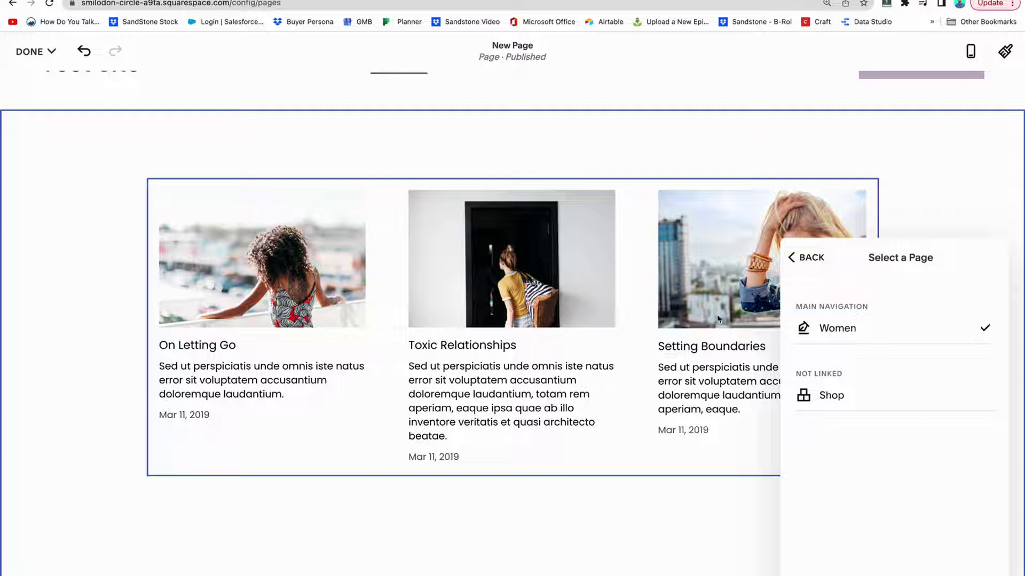
click(798, 258)
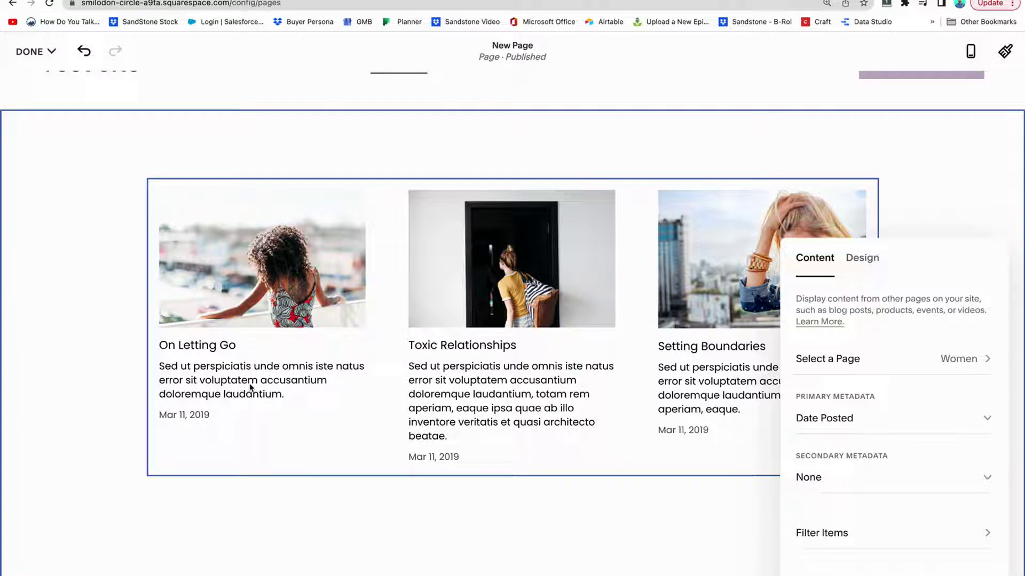
click(858, 422)
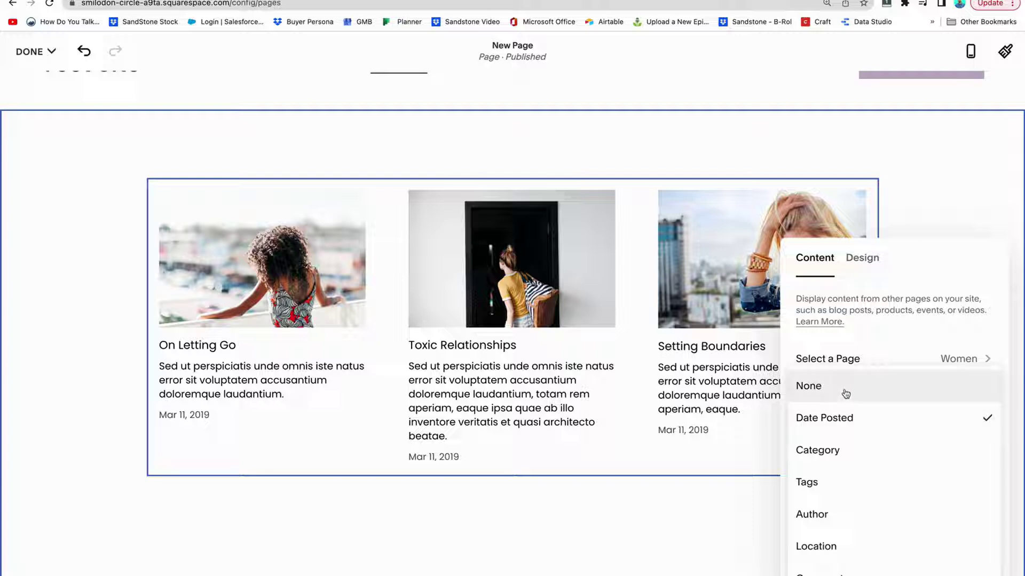
click(828, 451)
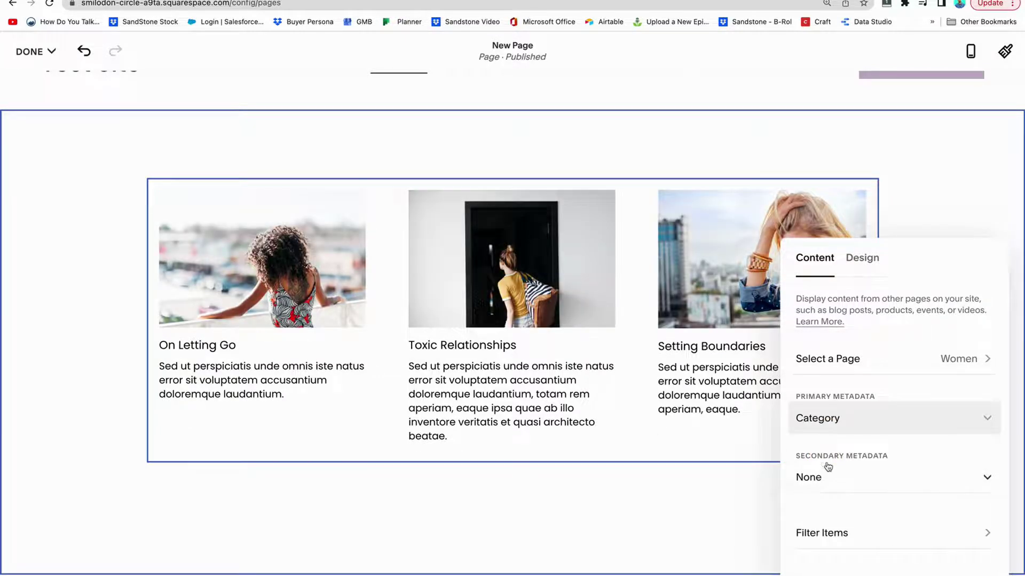
Step: Try Tags and Author as the summary block's secondary metadata, and restore the setting to None
click(814, 476)
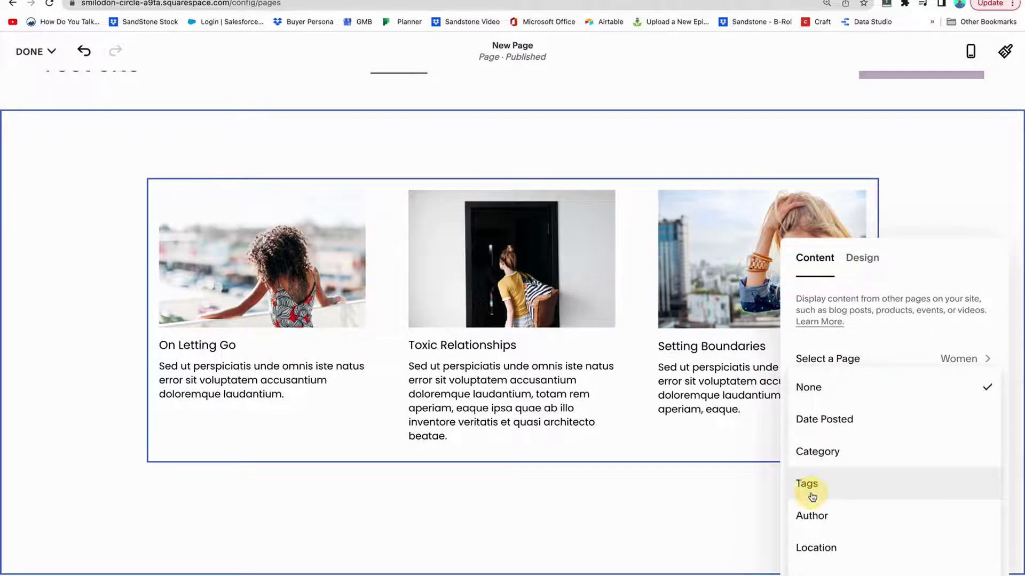
click(812, 497)
click(814, 479)
click(820, 517)
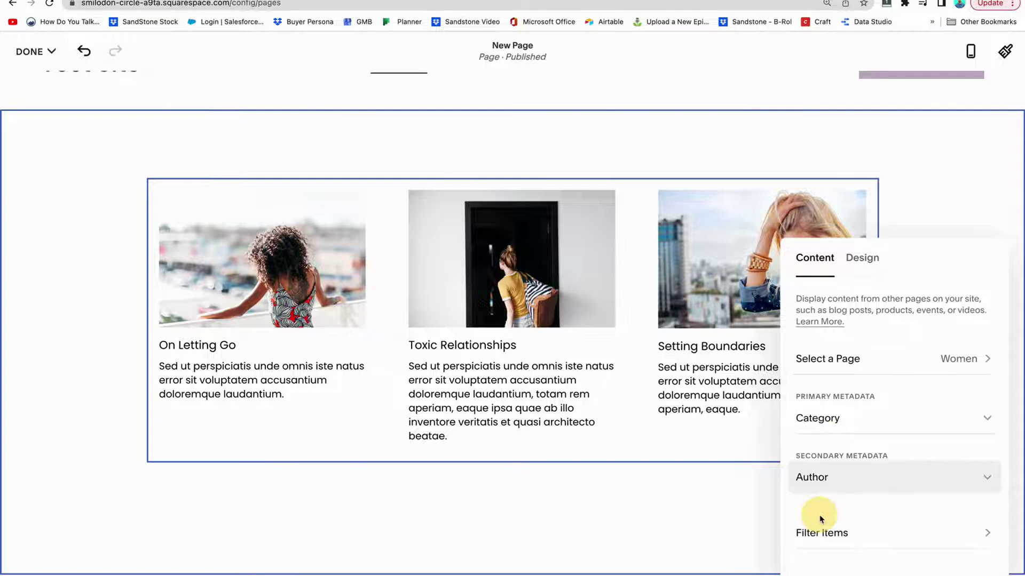
click(834, 483)
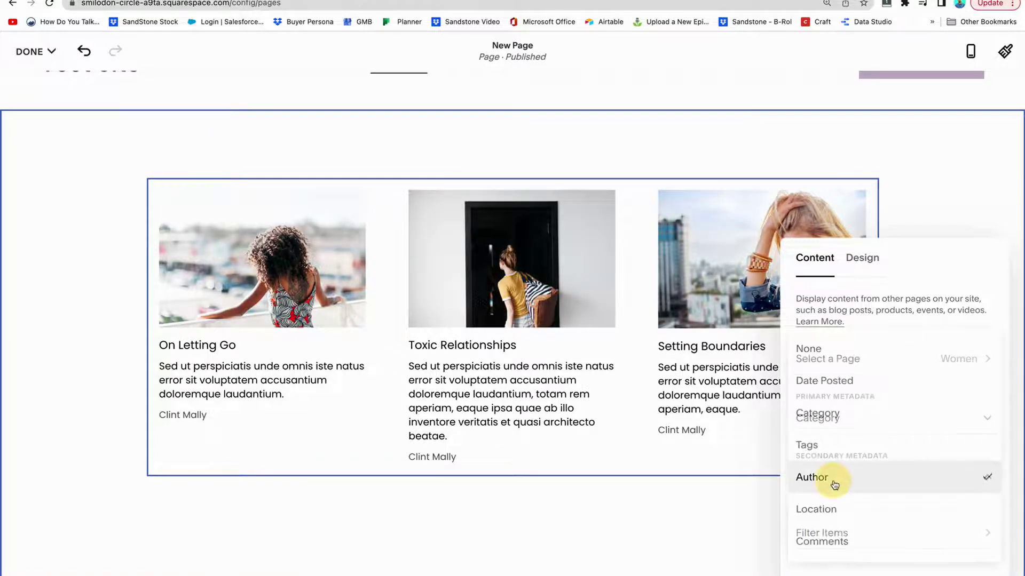
click(826, 359)
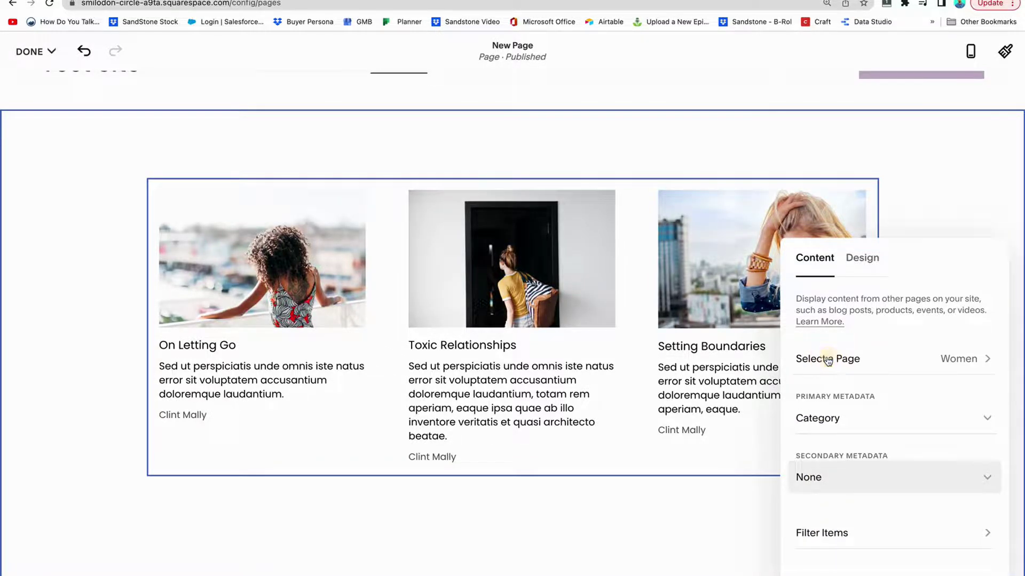
Step: Try the Featured Only filter on the summary items, switch it back off and return to the content settings
click(833, 533)
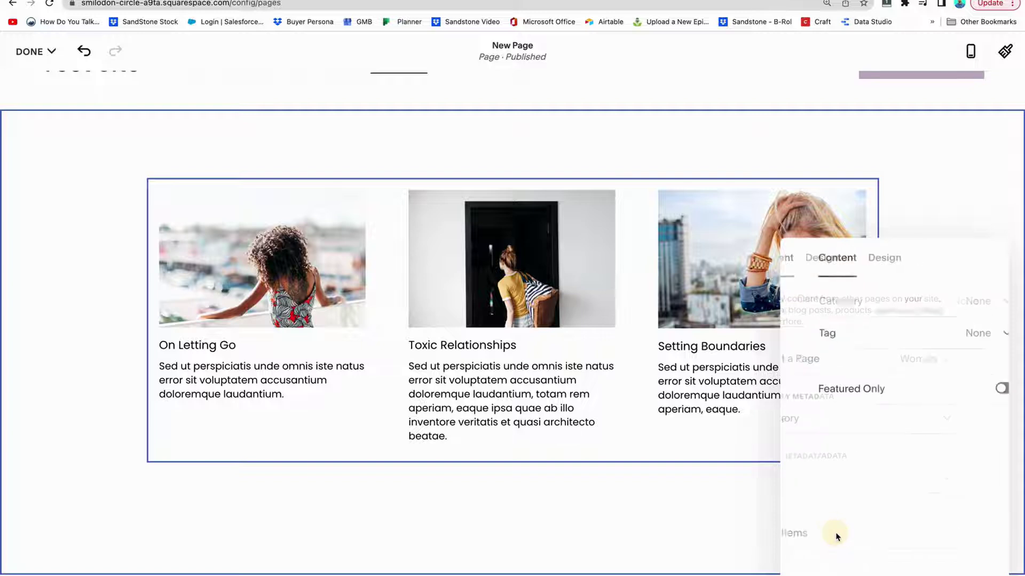
click(983, 389)
click(984, 389)
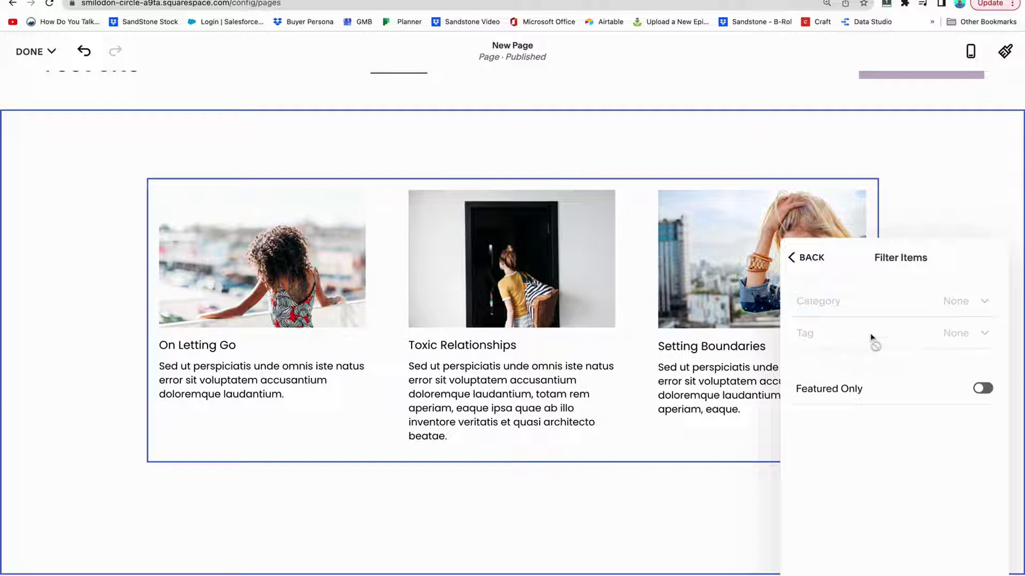
click(807, 258)
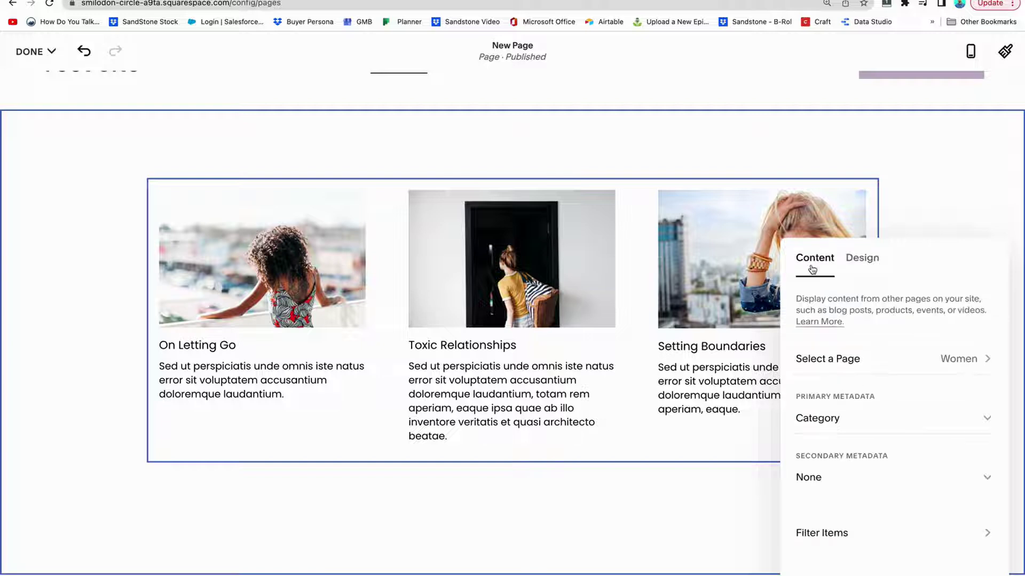
Step: Set the number of items in the summary block's design to 6
click(857, 267)
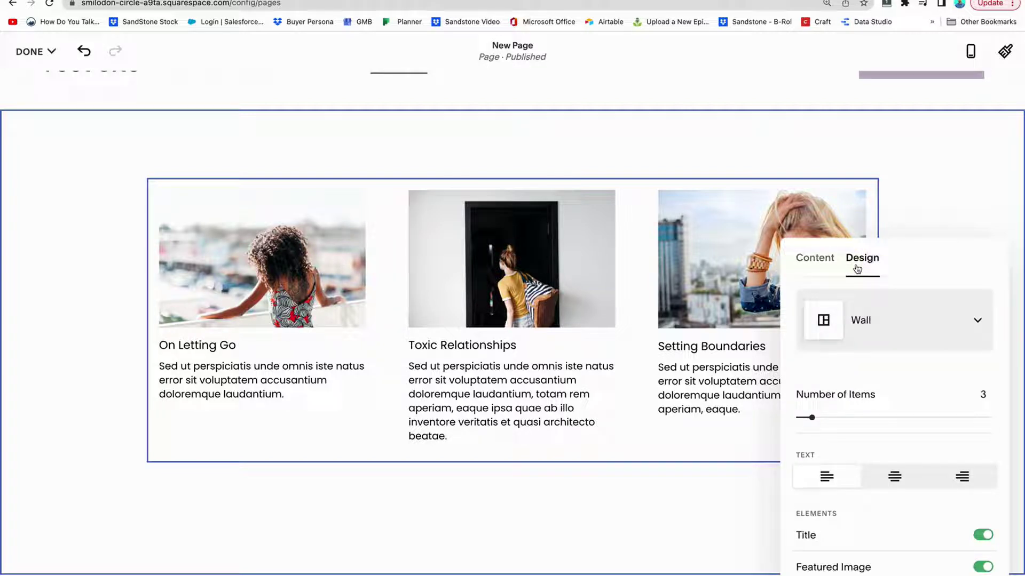
scroll(854, 374, down, 1)
scroll(856, 379, up, 1)
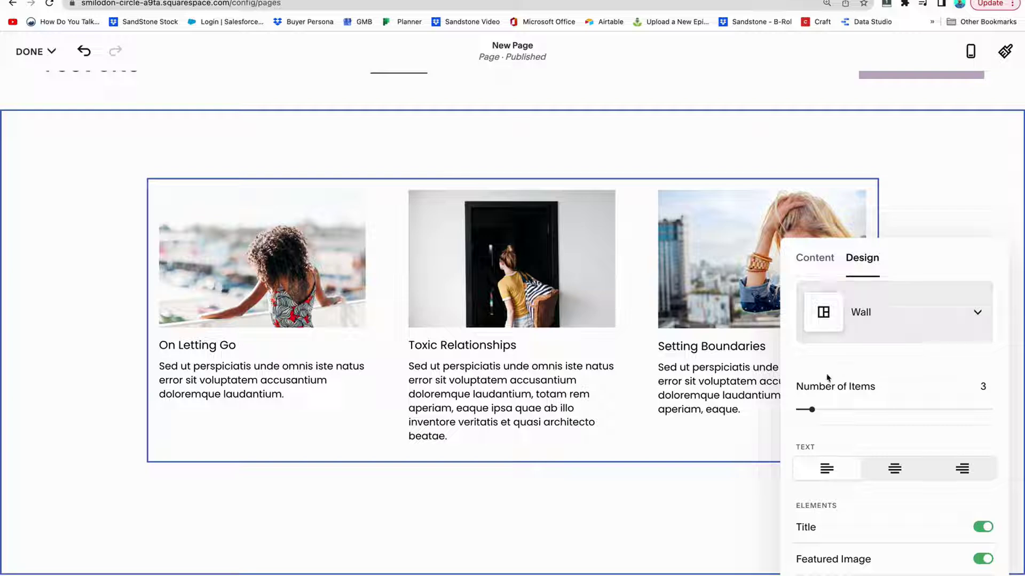
click(810, 410)
drag(810, 410, 828, 409)
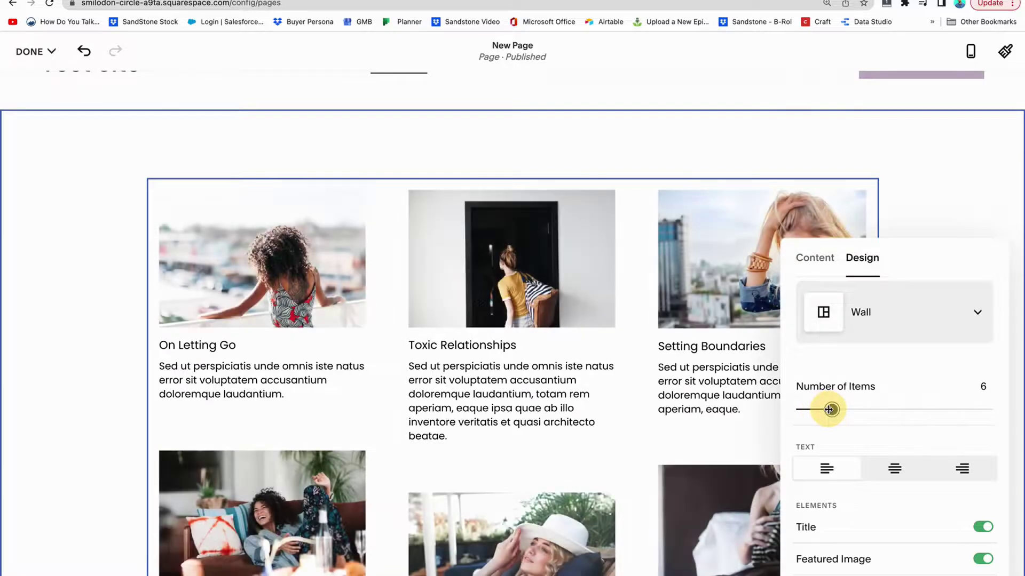
Step: Try centred text and hidden featured images in the summary block, restoring left alignment and the images
scroll(834, 445, down, 1)
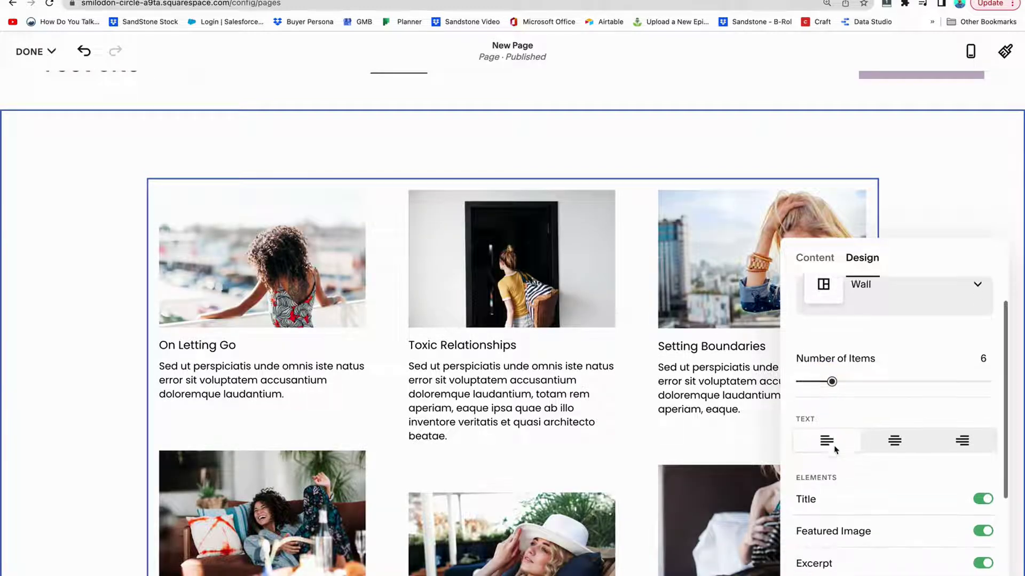
click(893, 435)
click(822, 424)
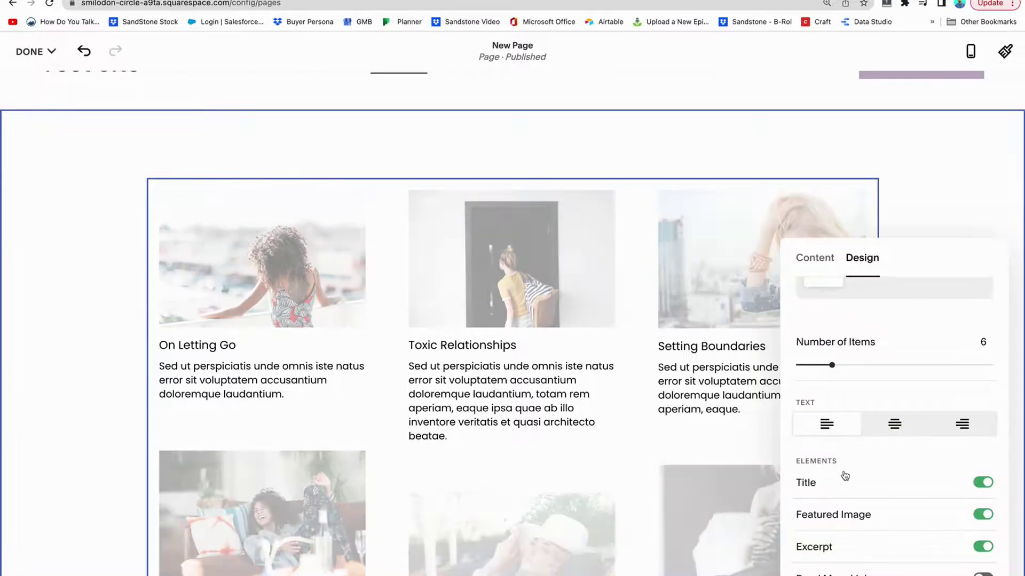
scroll(845, 475, down, 1)
scroll(845, 475, down, 1)
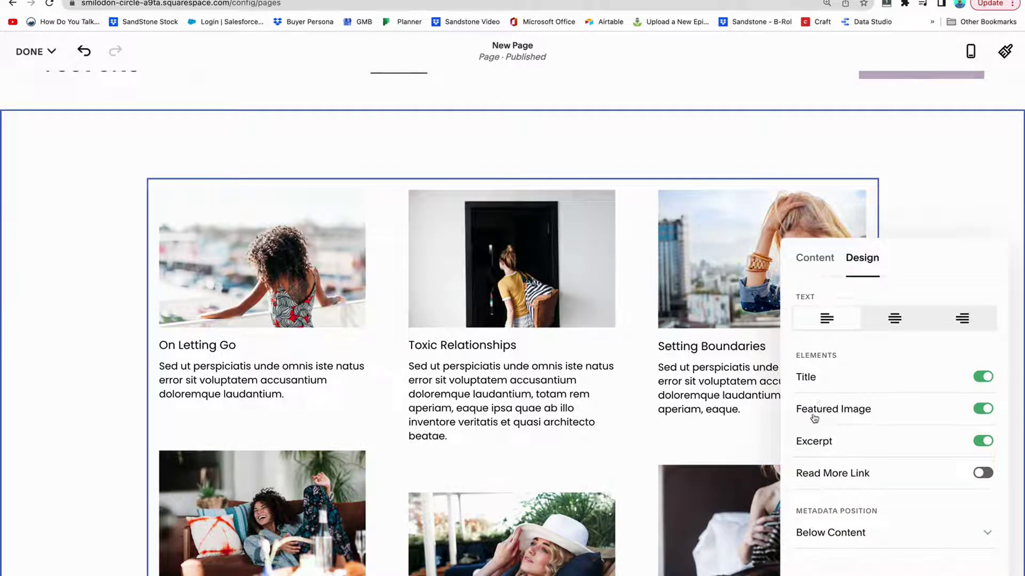
click(985, 410)
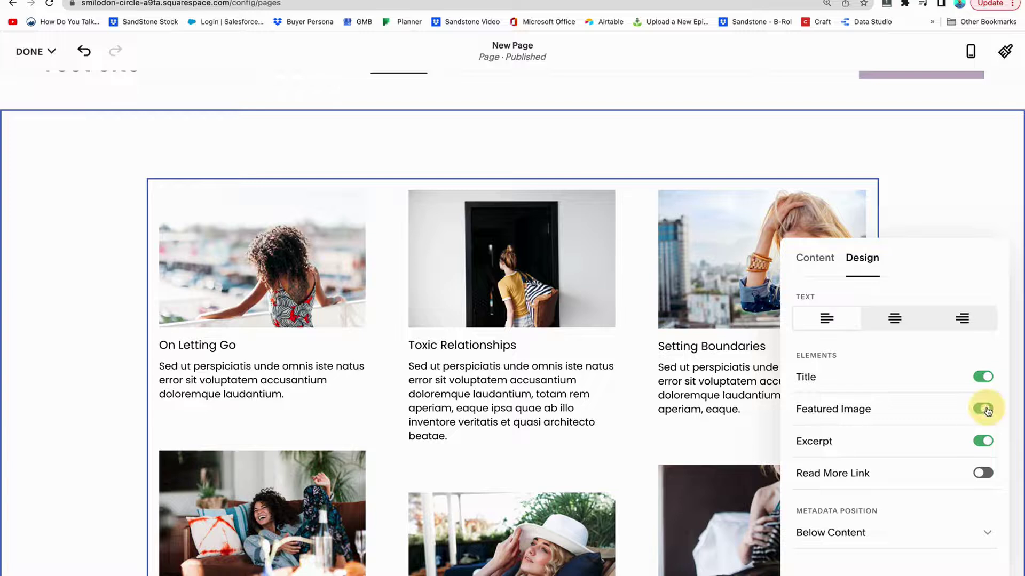
click(984, 409)
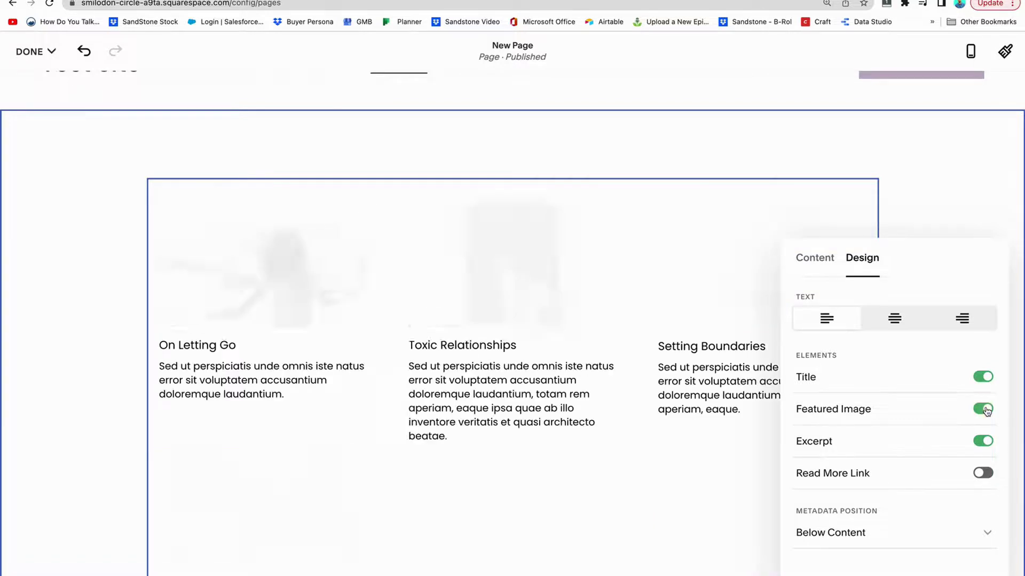
Step: Turn off the excerpt for the summary items, and try the Read More Link before disabling it again
click(982, 446)
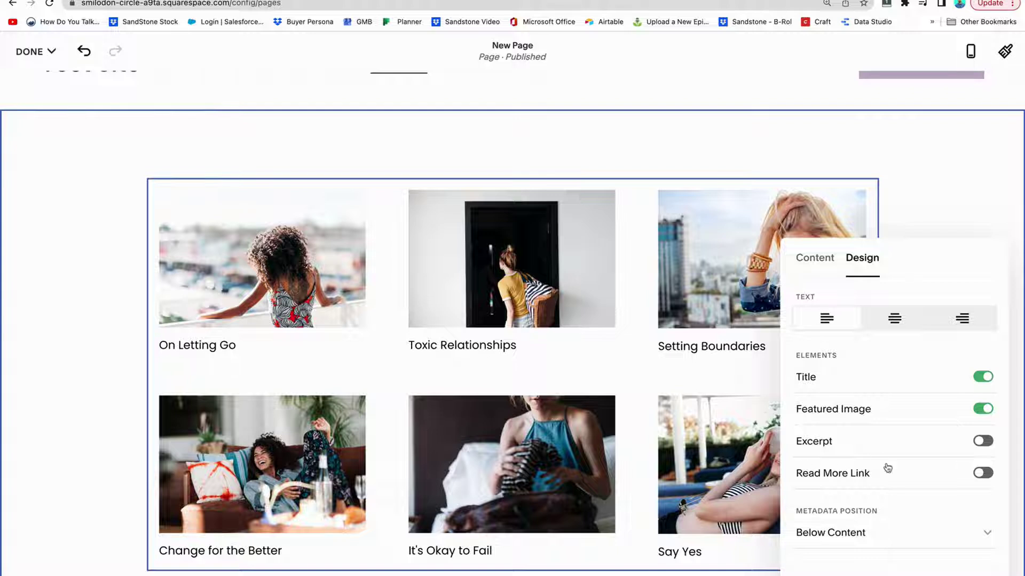
click(982, 474)
scroll(736, 457, down, 1)
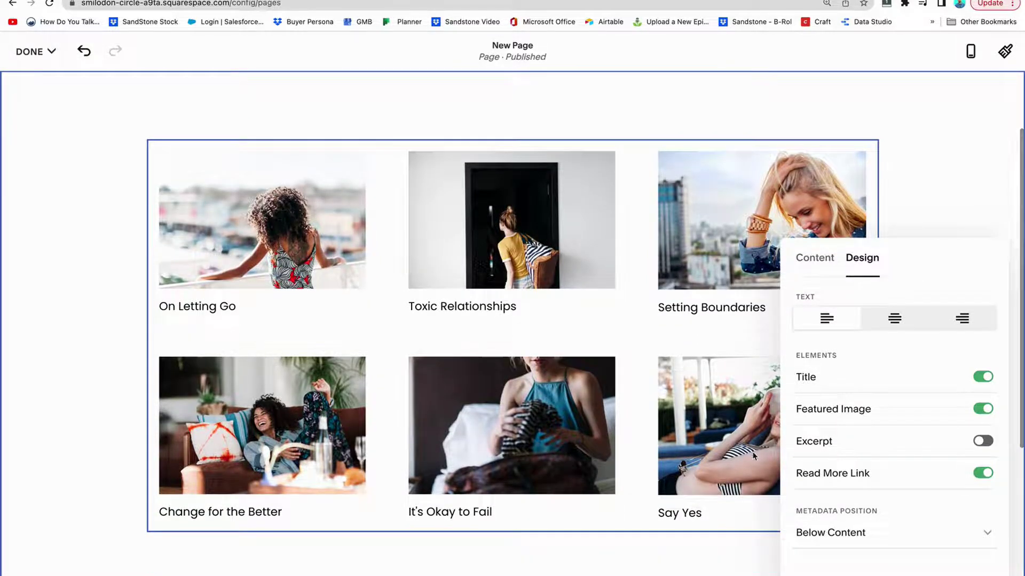
click(982, 474)
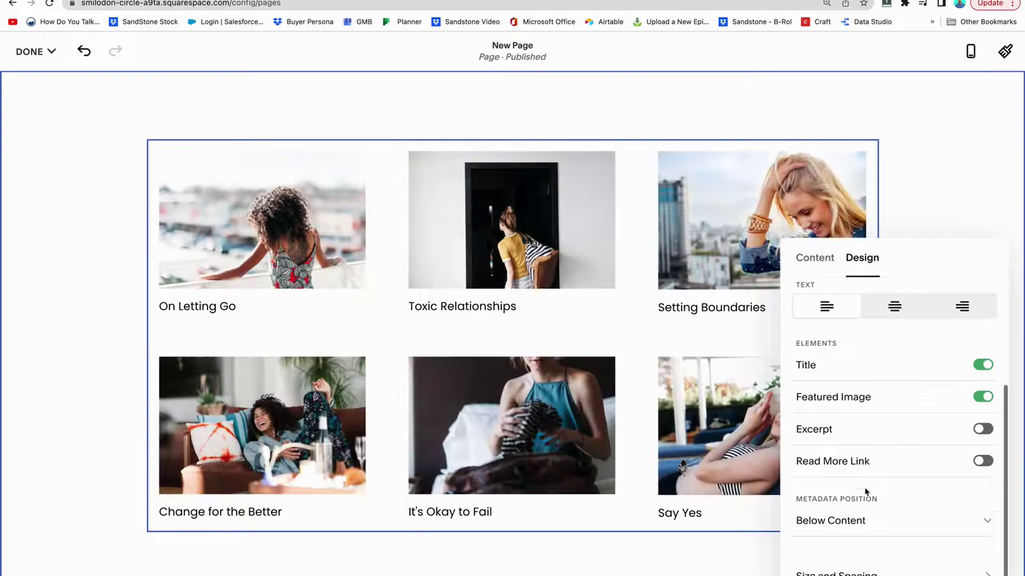
Step: Try Below Title as the summary's metadata position and switch it to Above Title
scroll(865, 492, down, 1)
click(860, 506)
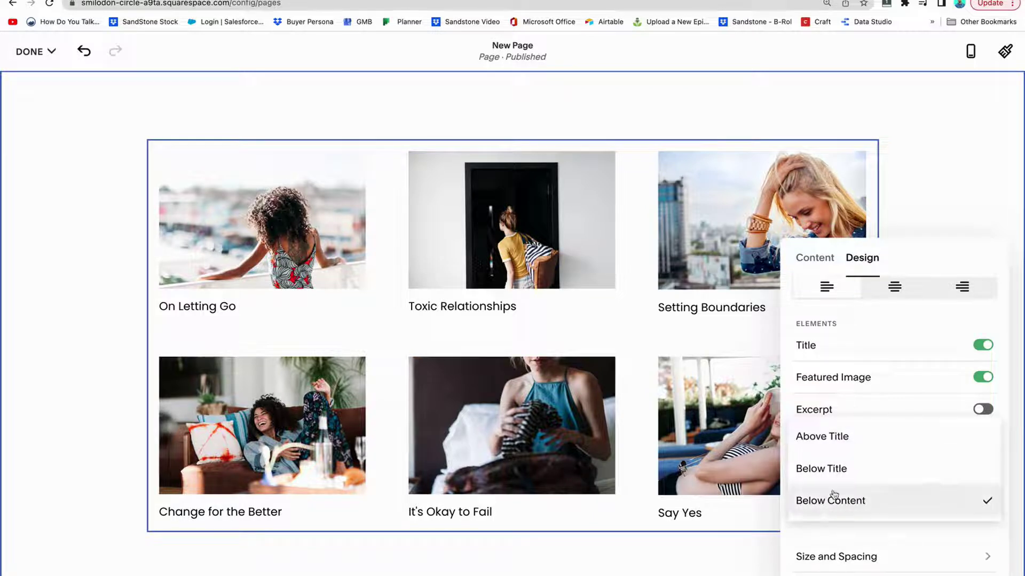
click(833, 469)
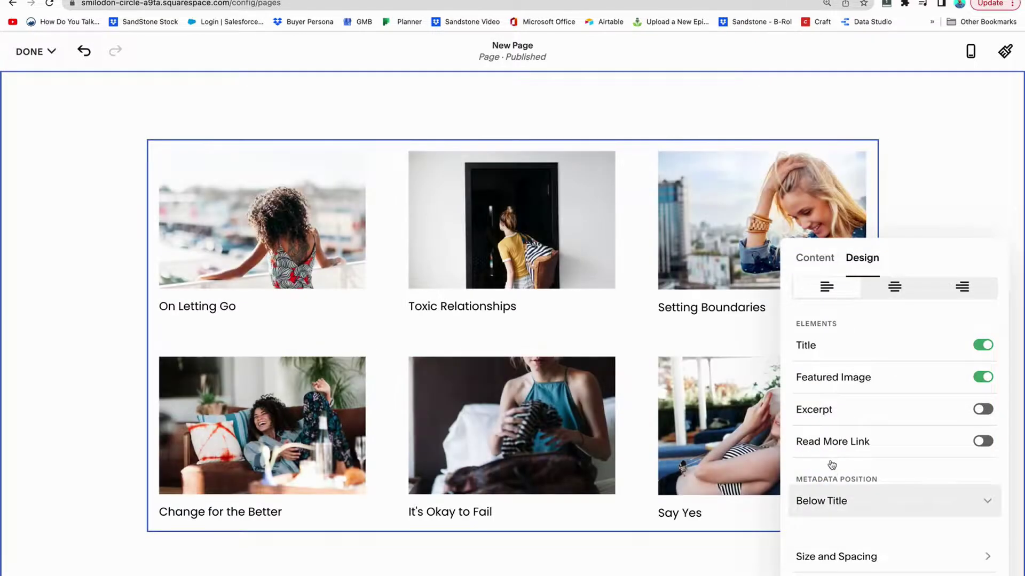
click(827, 504)
click(831, 468)
Step: Set the summary's column width to 320 px and gutter width to 61 px, trying 0 px for the gutter on the way
click(856, 557)
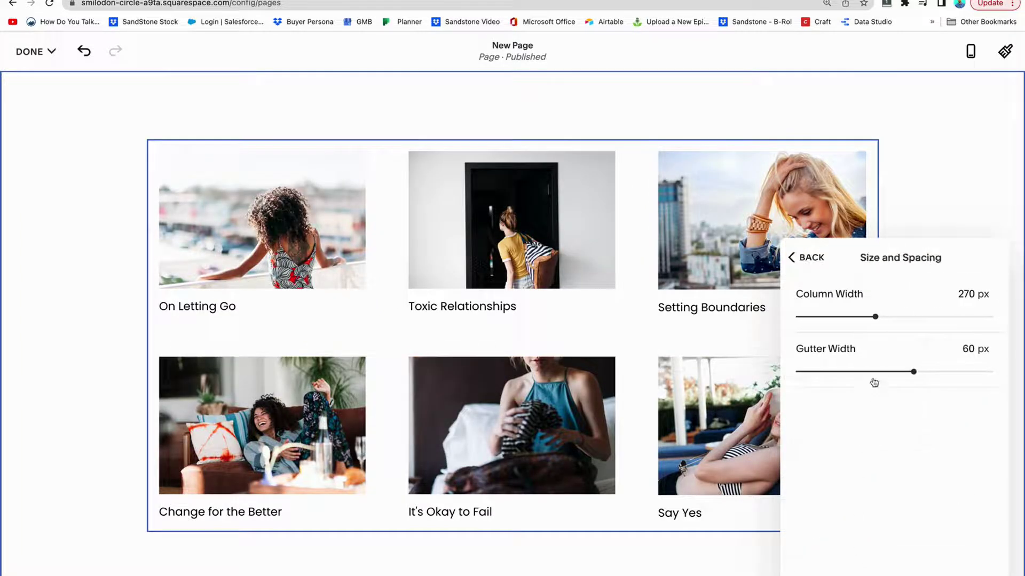
click(874, 317)
mouse_move(874, 317)
mouse_down()
mouse_move(860, 317)
mouse_move(893, 317)
mouse_up()
drag(913, 371, 835, 372)
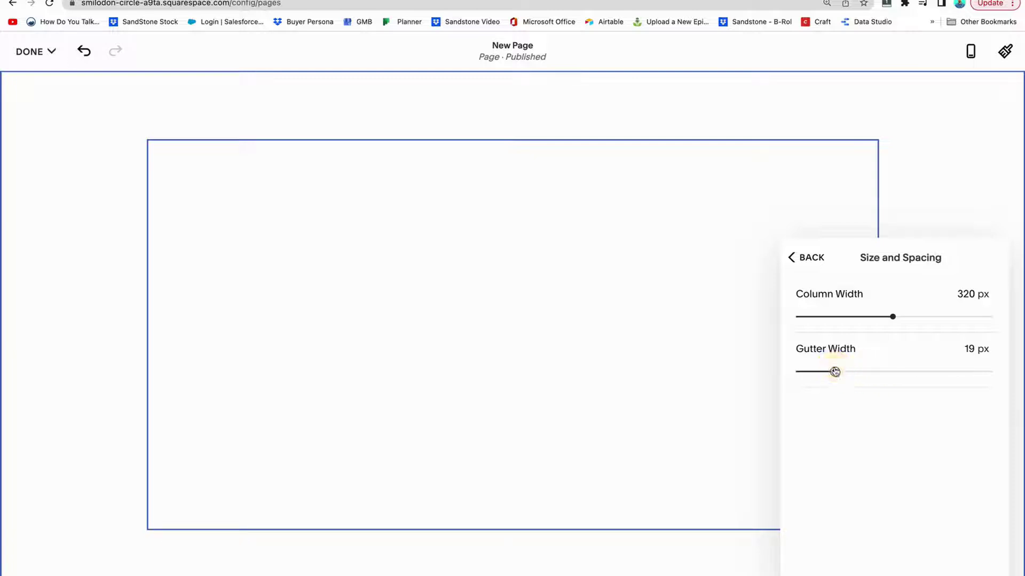
drag(835, 372, 753, 360)
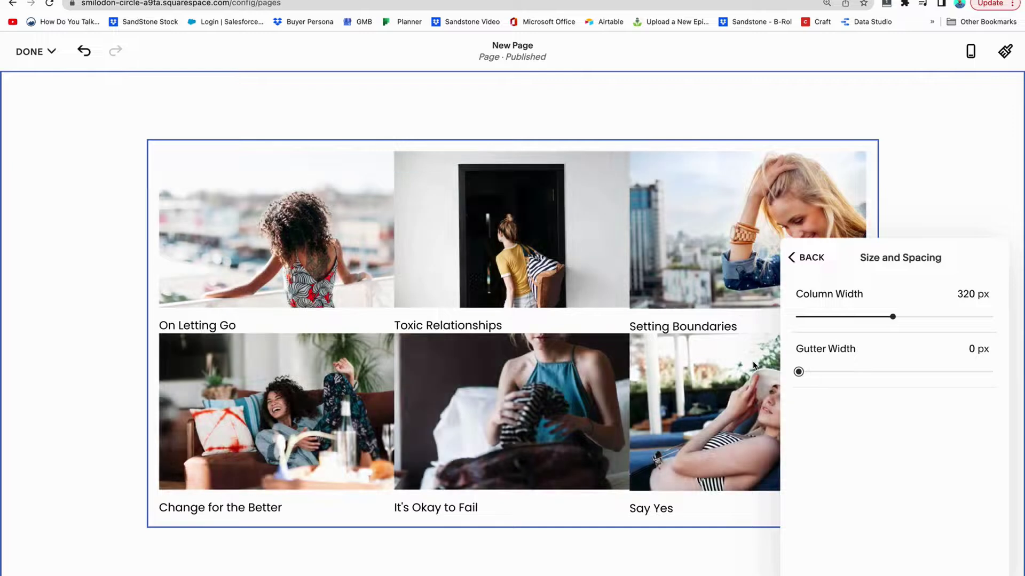
drag(799, 372, 915, 372)
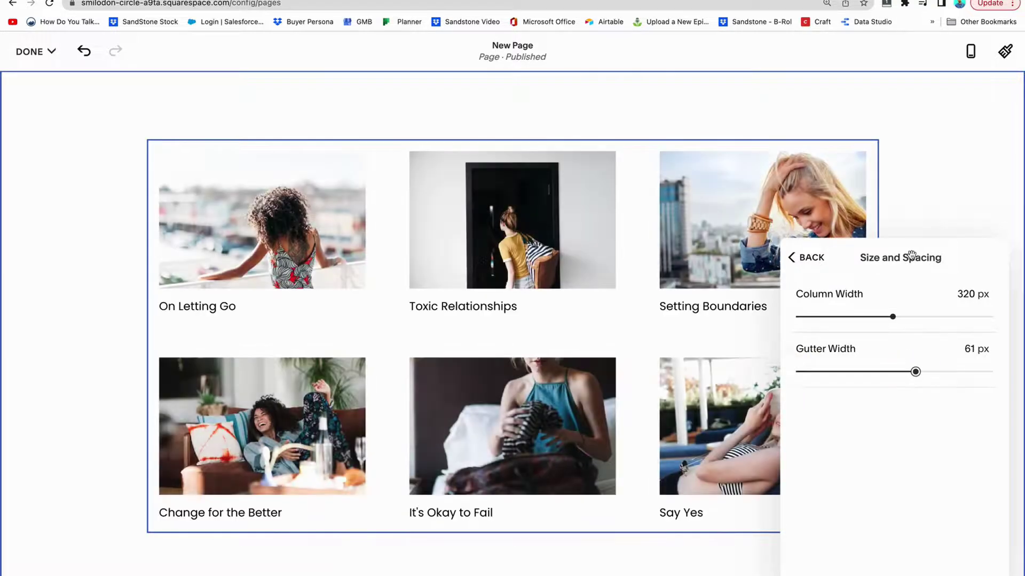
click(801, 259)
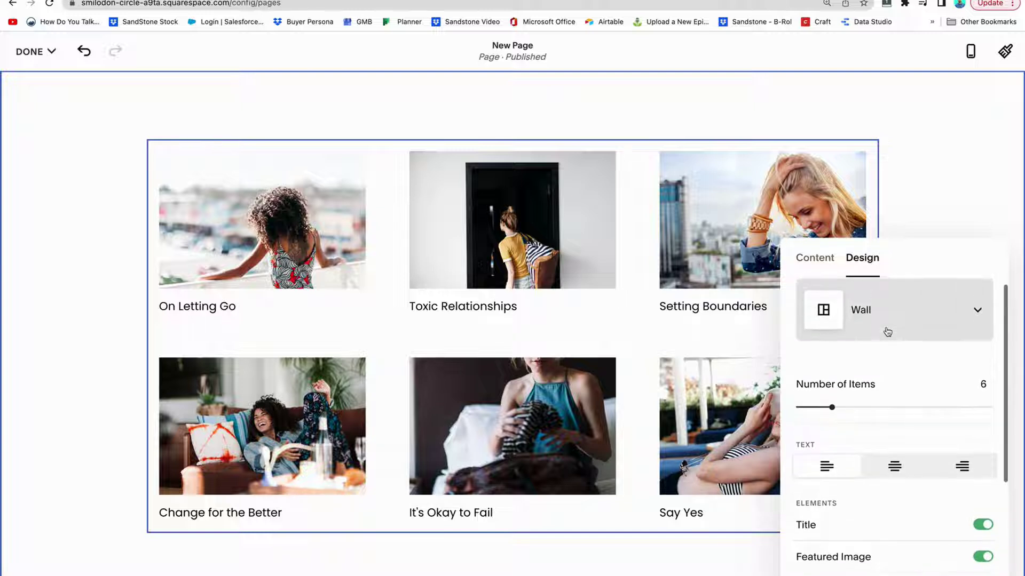
Step: Change the summary block's layout to Carousel
click(888, 323)
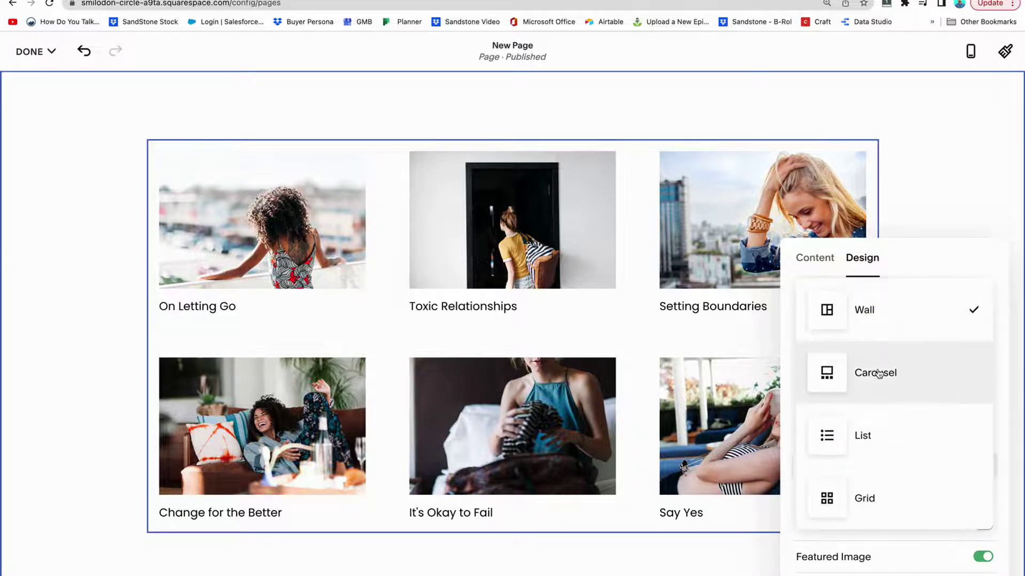
click(875, 371)
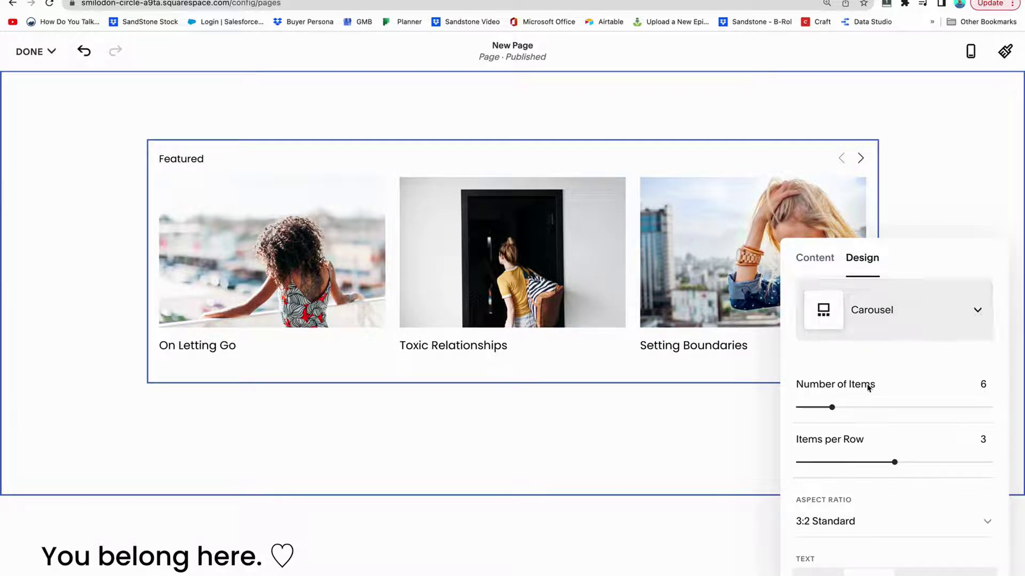
scroll(868, 386, down, 2)
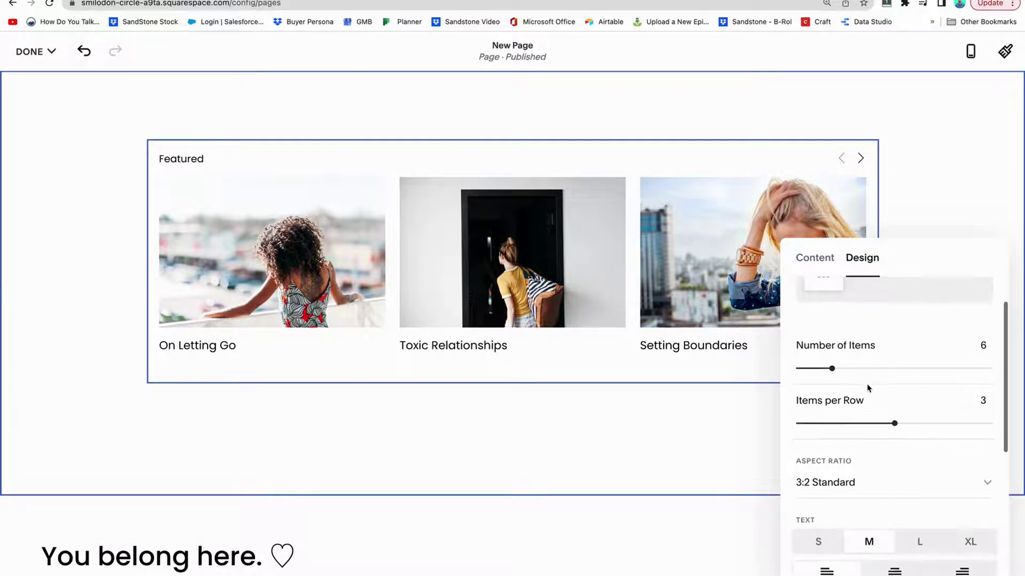
Step: Set the carousel images' aspect ratio to 1:1 Square
click(849, 485)
click(849, 324)
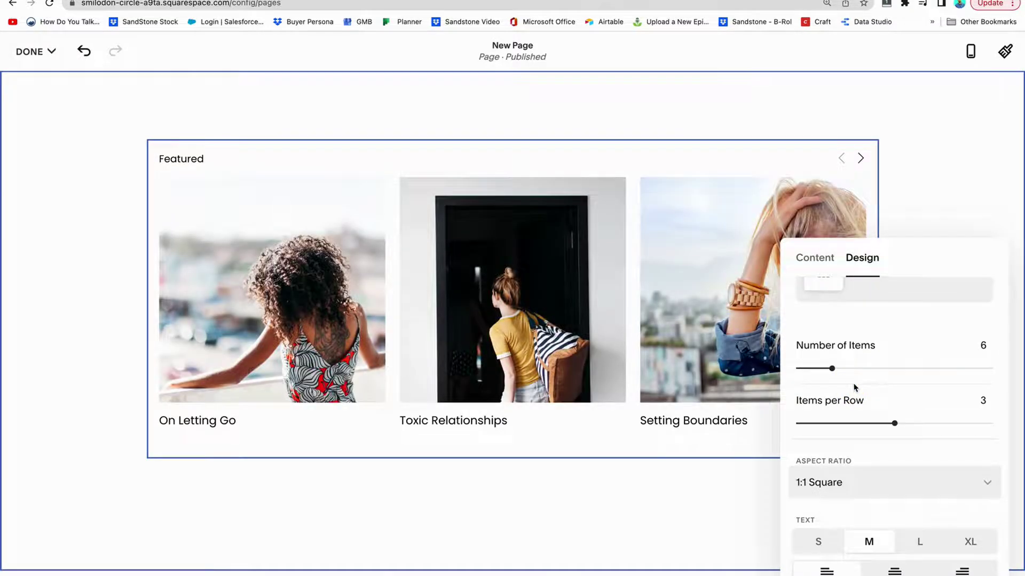
click(848, 485)
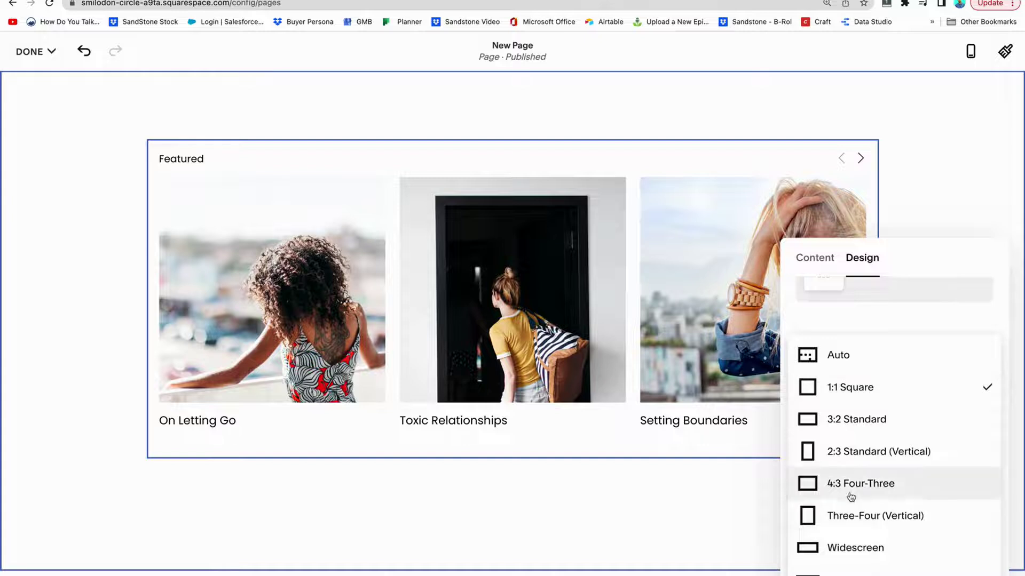
click(882, 323)
Step: Try text size S for the carousel and switch it back to M
scroll(878, 406, down, 2)
scroll(876, 407, down, 1)
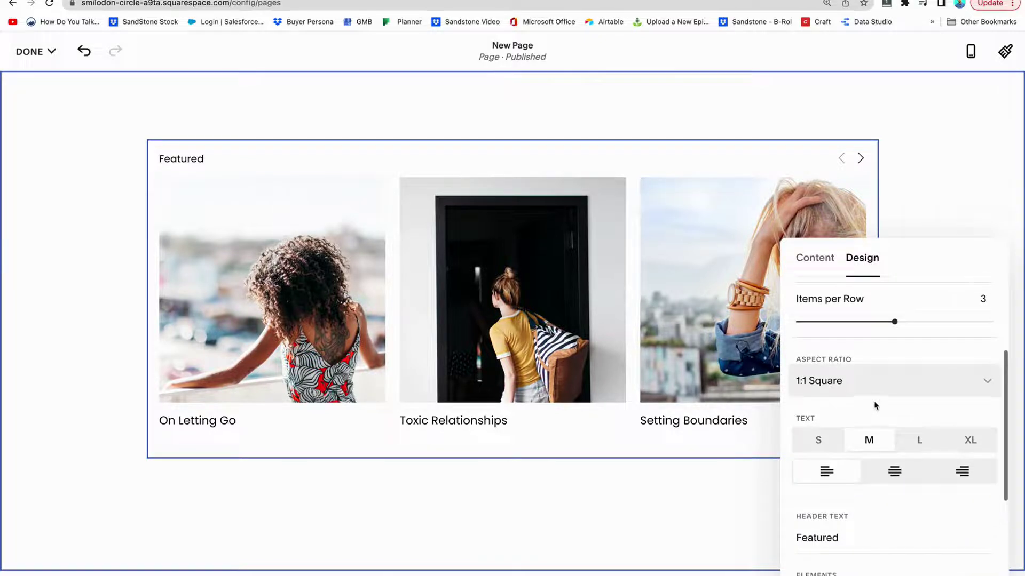
click(822, 440)
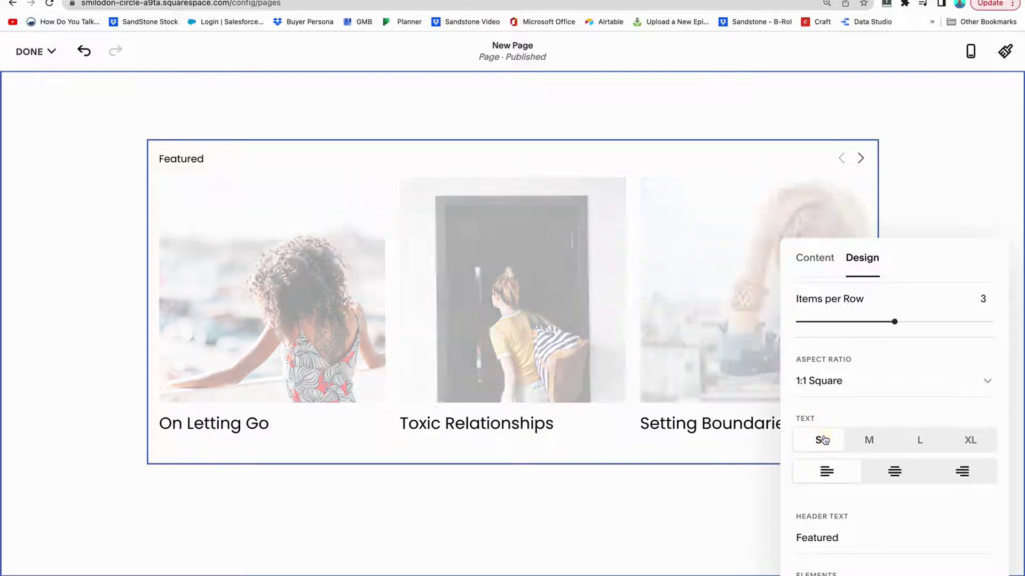
click(880, 447)
Step: Review the carousel's header text, element and metadata position settings
scroll(879, 470, down, 2)
click(865, 451)
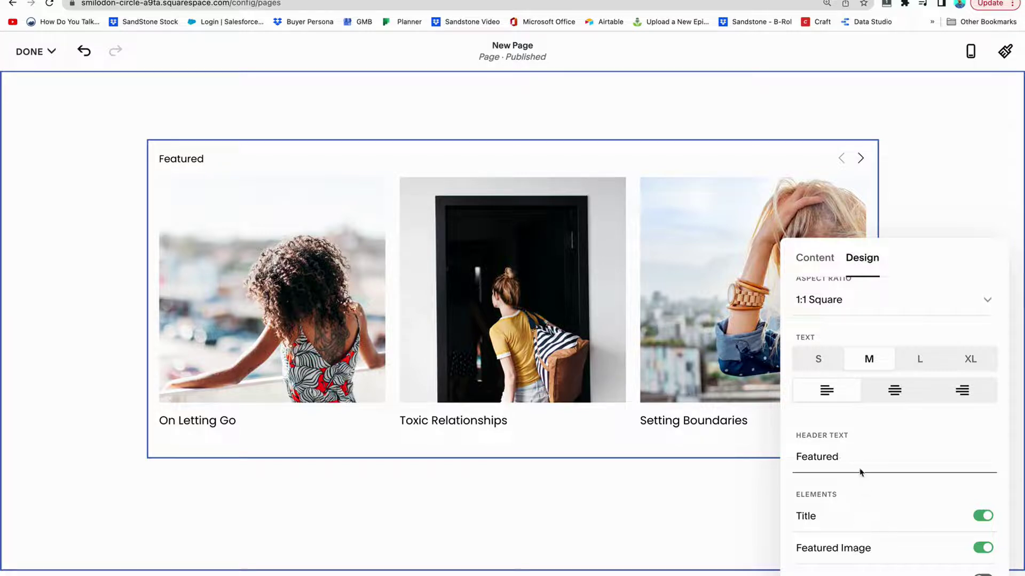
scroll(859, 462, down, 3)
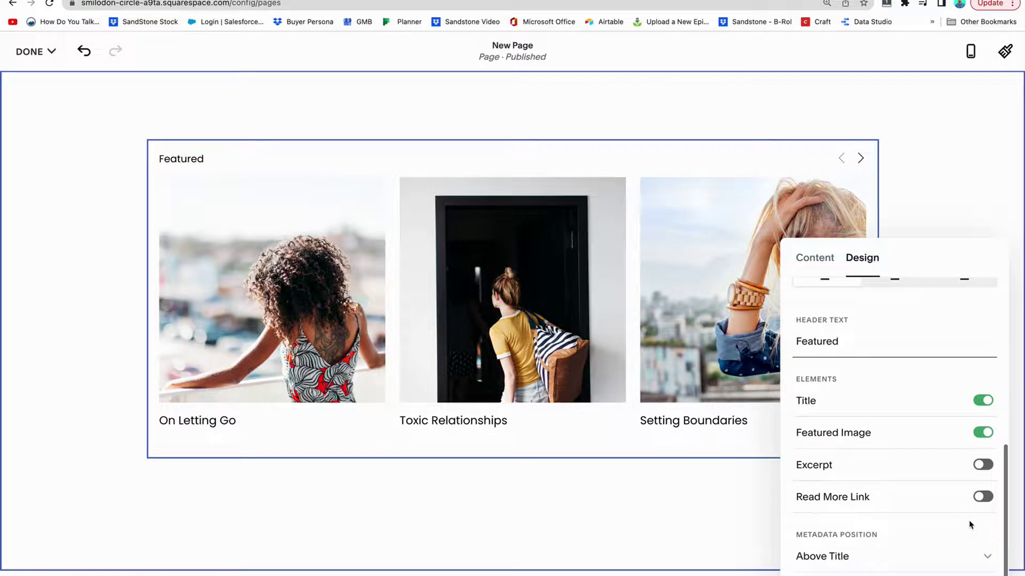
Step: Change the summary block's layout to List
scroll(971, 526, up, 2)
scroll(971, 526, up, 5)
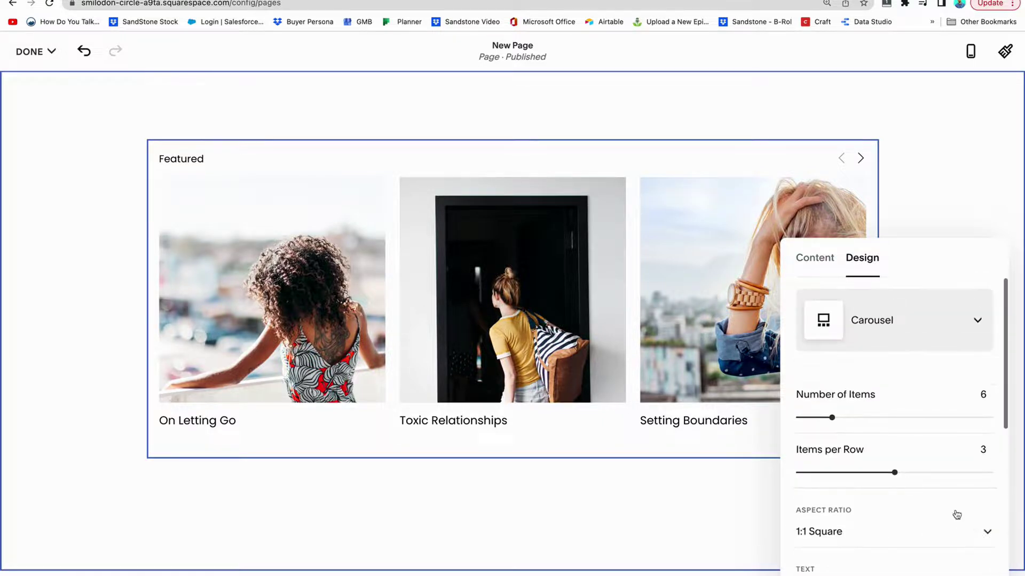
click(913, 330)
click(869, 379)
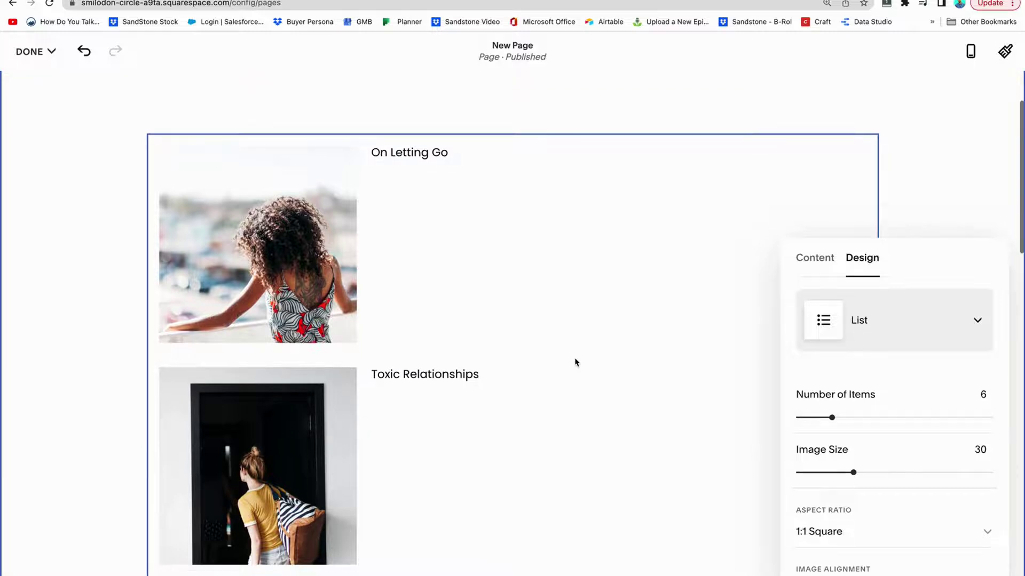
Step: Try right image alignment for the list, restore left alignment, and look through the listed posts
scroll(892, 459, down, 5)
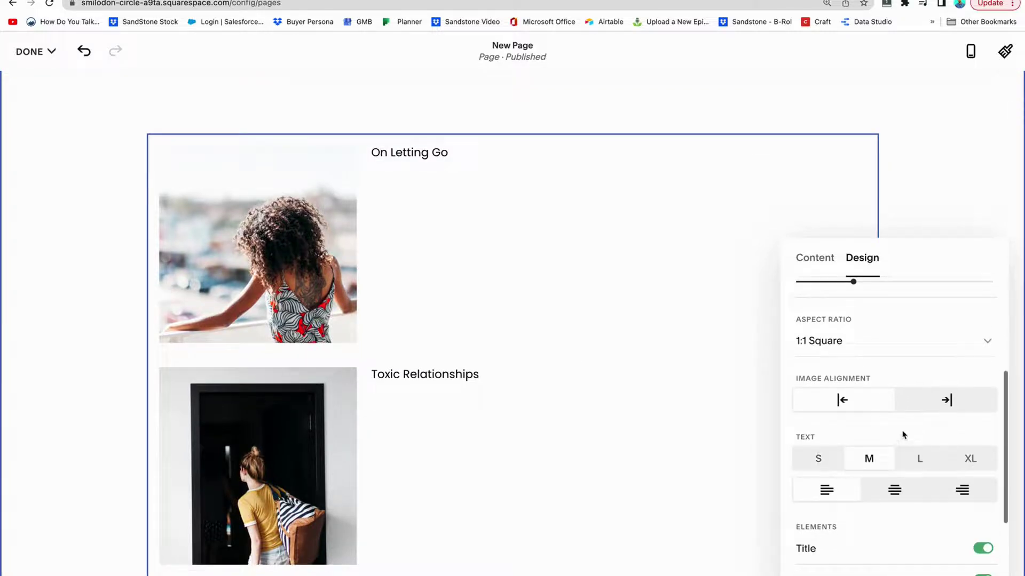
click(923, 403)
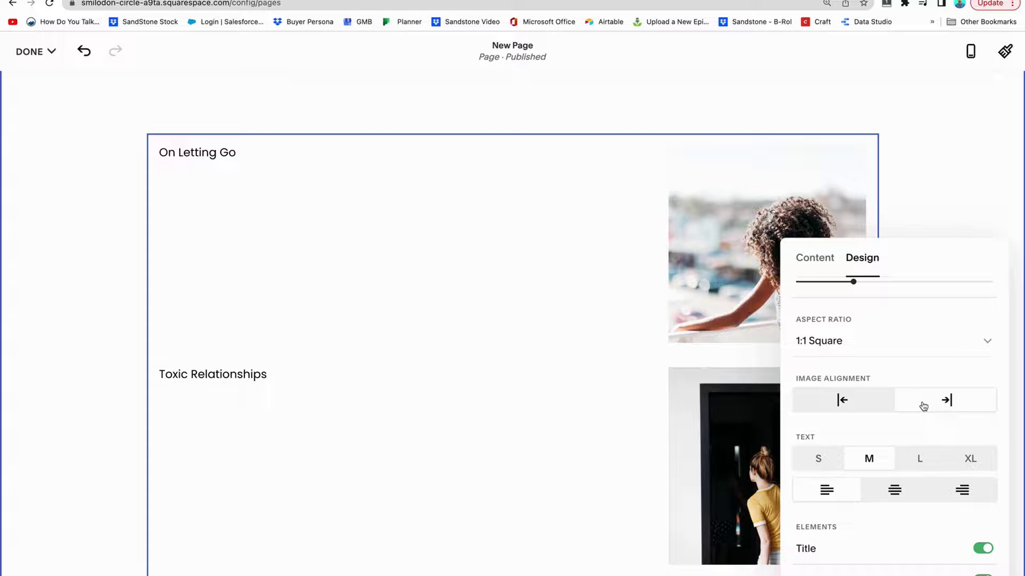
click(855, 400)
scroll(865, 478, down, 3)
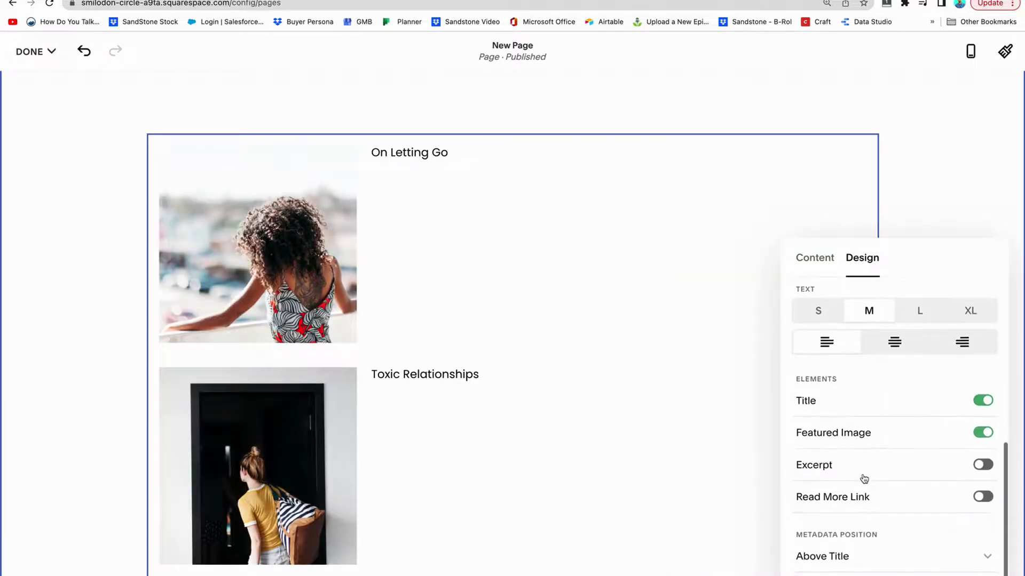
scroll(598, 453, down, 5)
scroll(598, 453, down, 5)
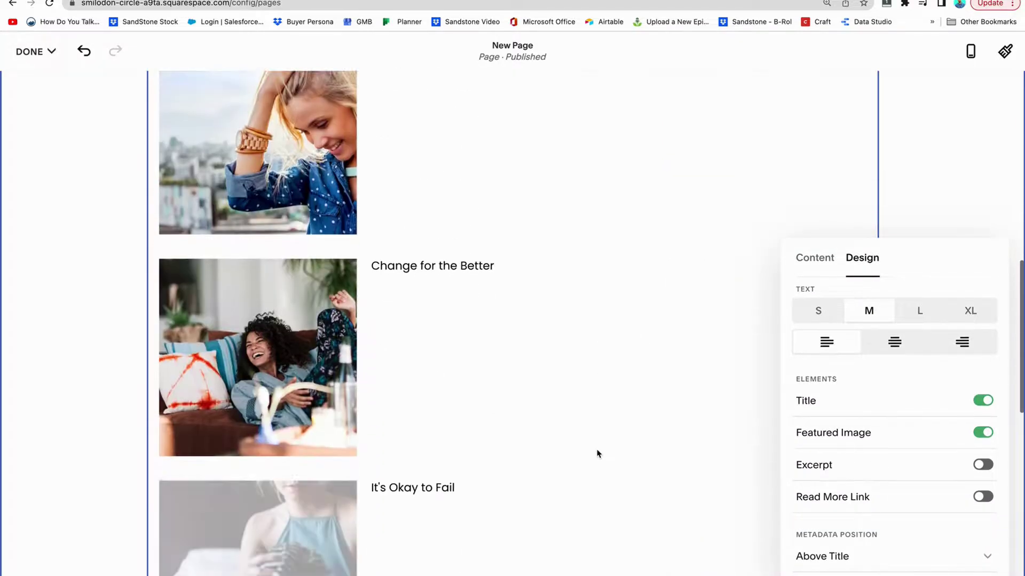
Step: Change the summary block's layout to Grid
scroll(944, 530, up, 7)
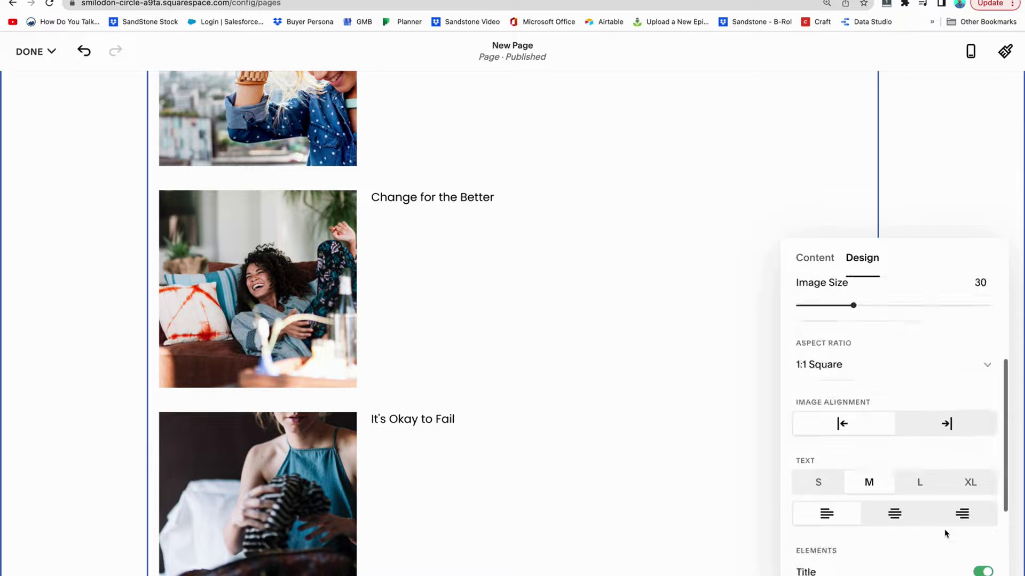
click(879, 337)
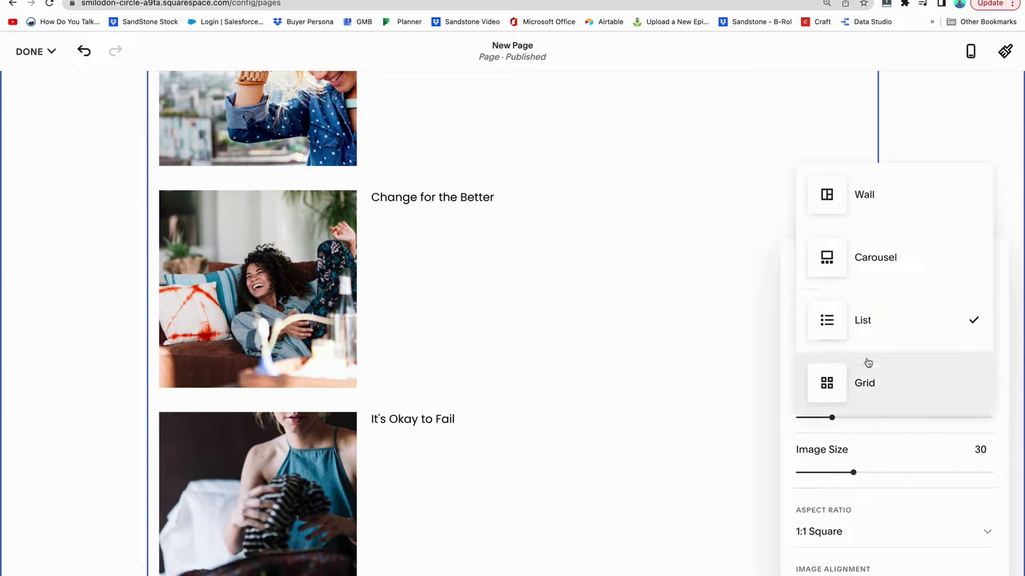
click(861, 381)
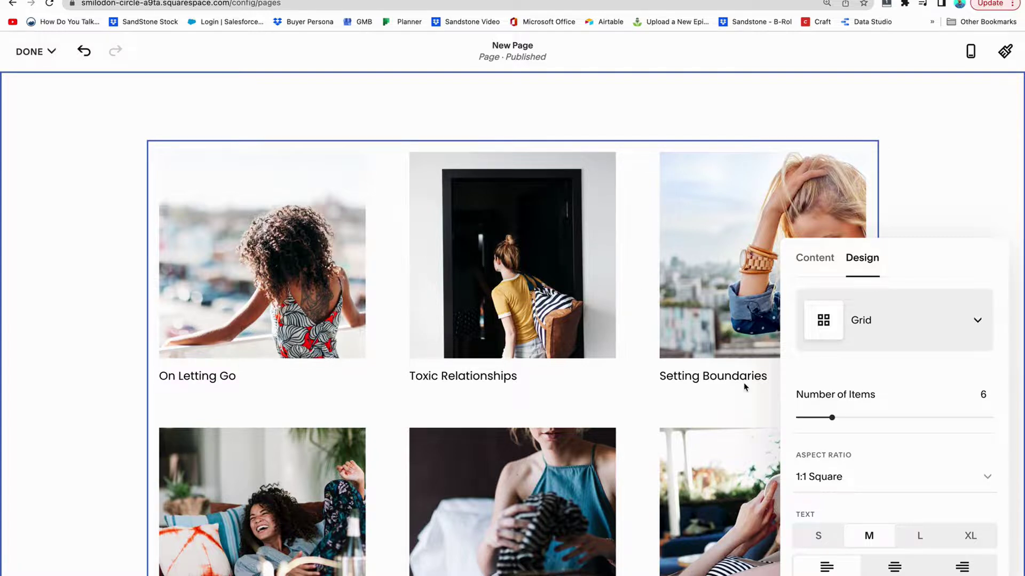
Step: Try the 3:2 Standard aspect ratio for the grid images and return to 1:1 Square
click(817, 478)
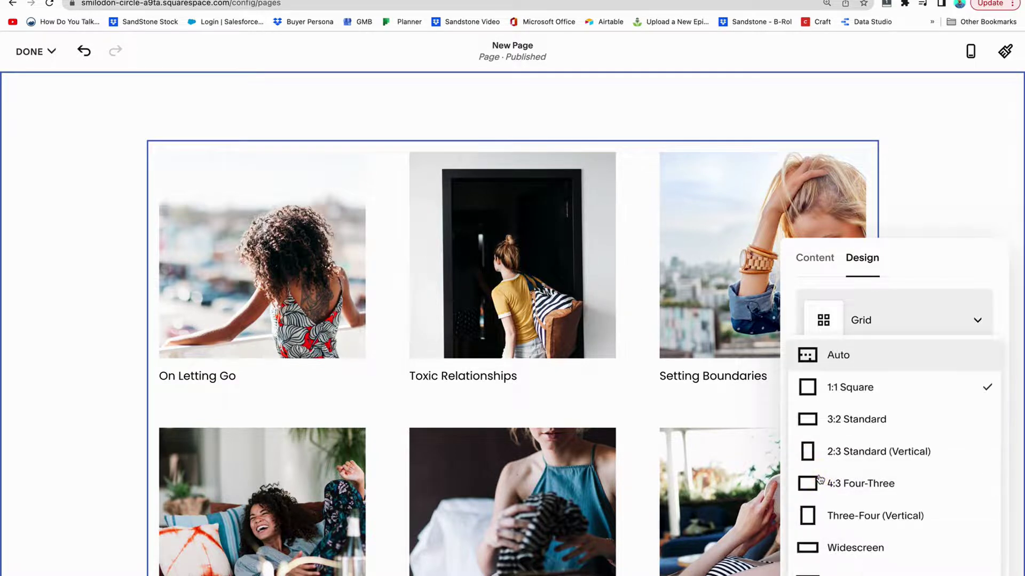
click(846, 428)
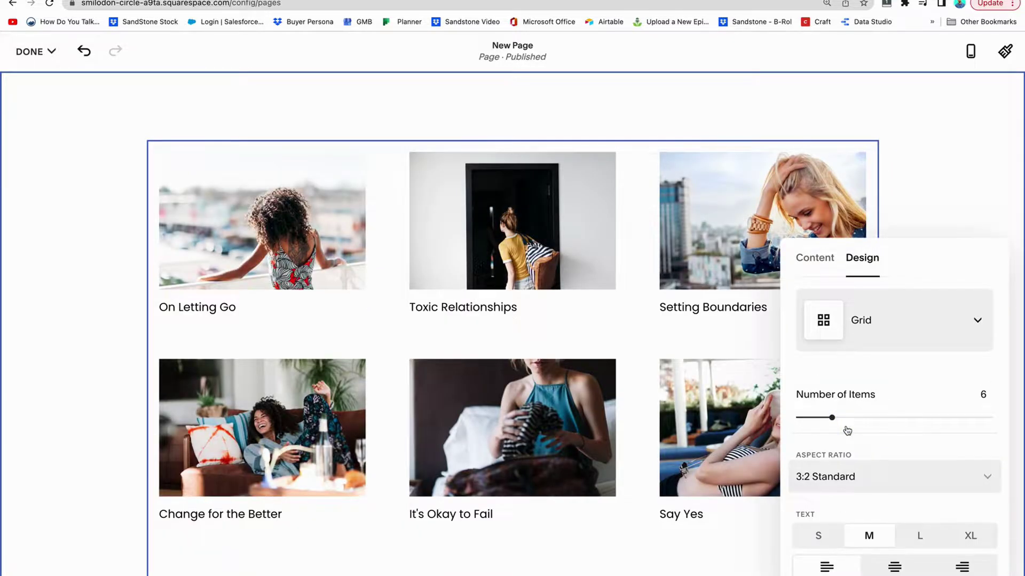
click(841, 477)
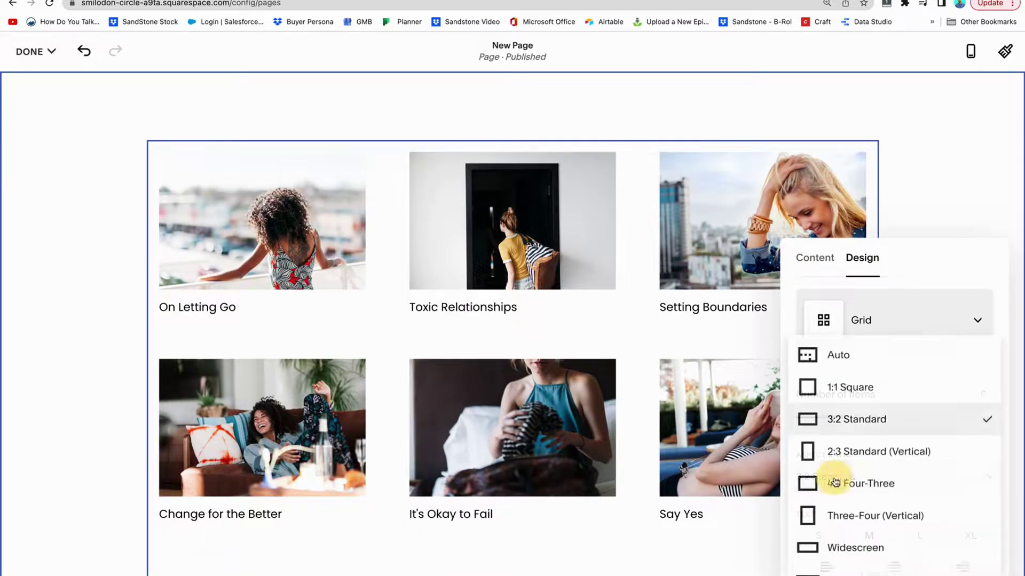
click(848, 388)
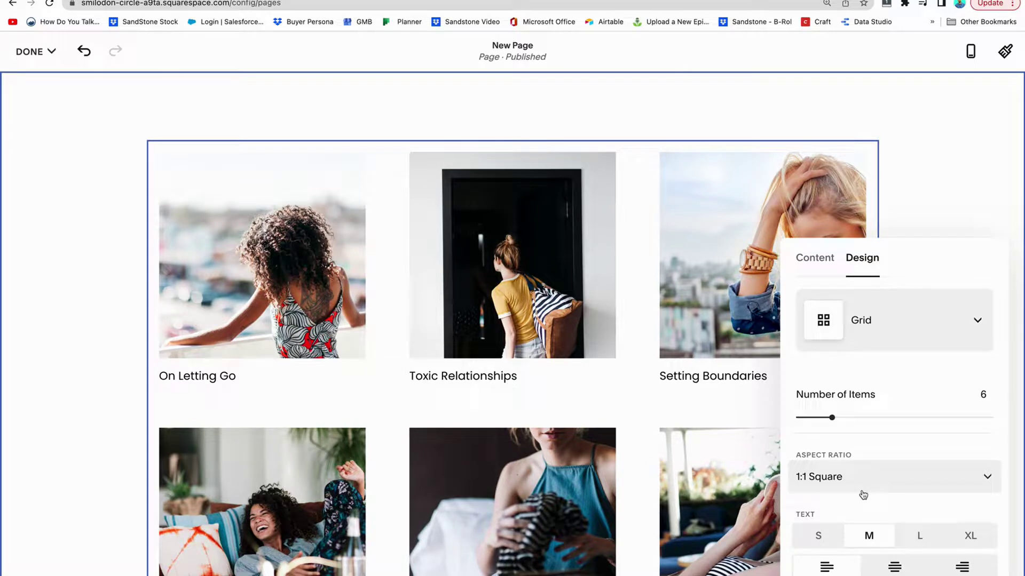
Step: Review the grid's design settings and open the summary block's content settings
scroll(863, 495, down, 3)
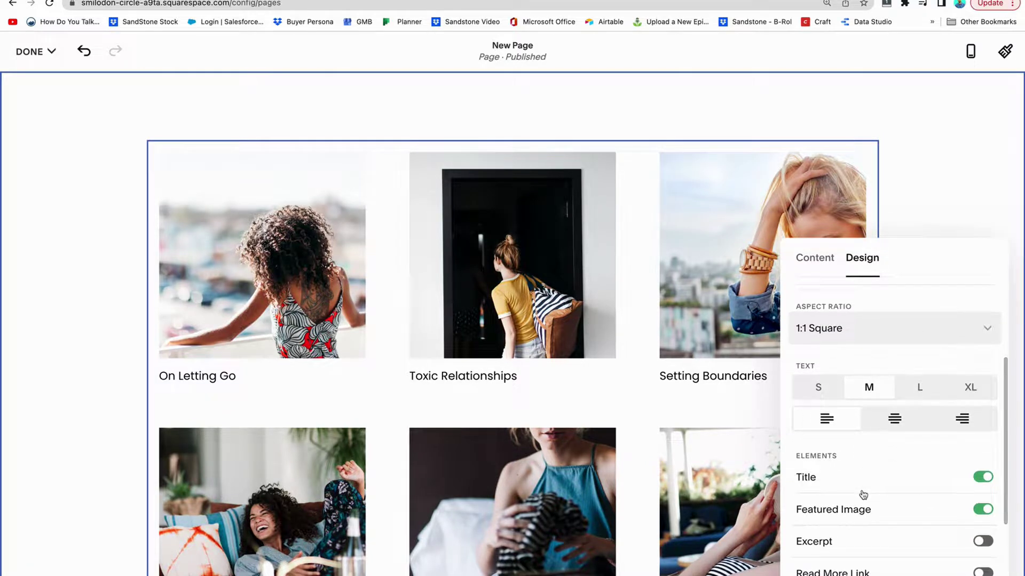
scroll(863, 495, up, 3)
scroll(863, 496, down, 2)
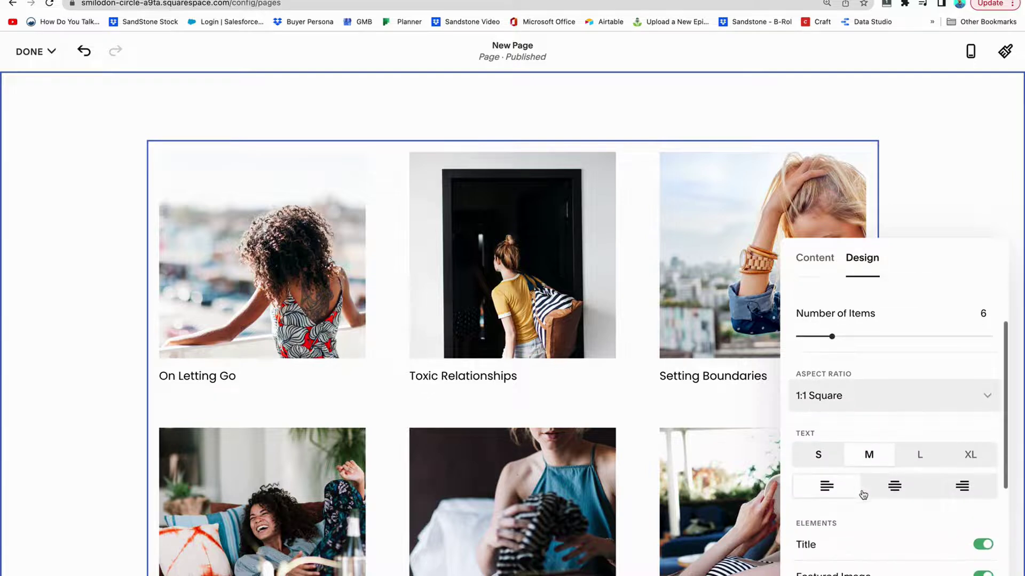
scroll(863, 496, down, 4)
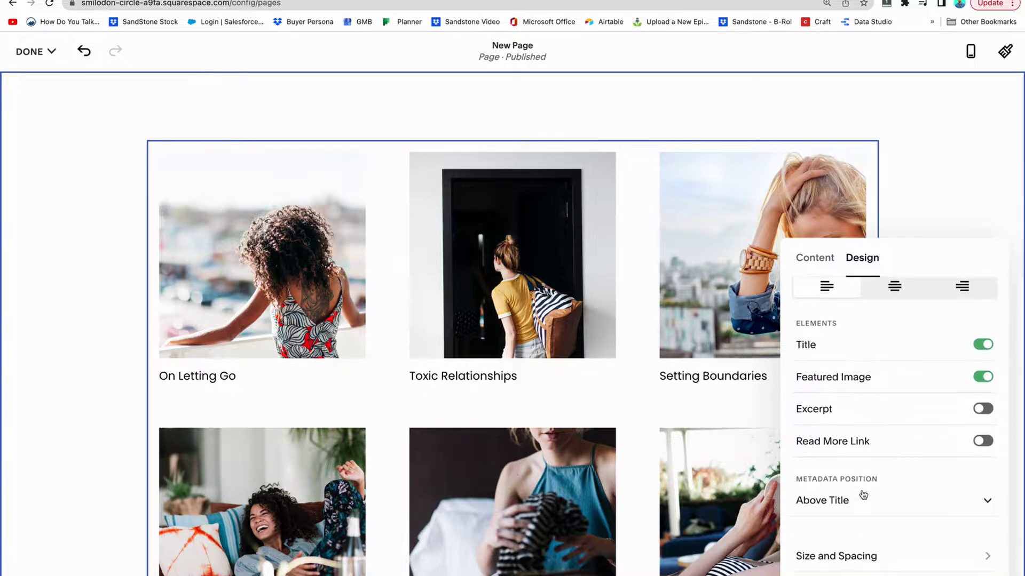
click(814, 260)
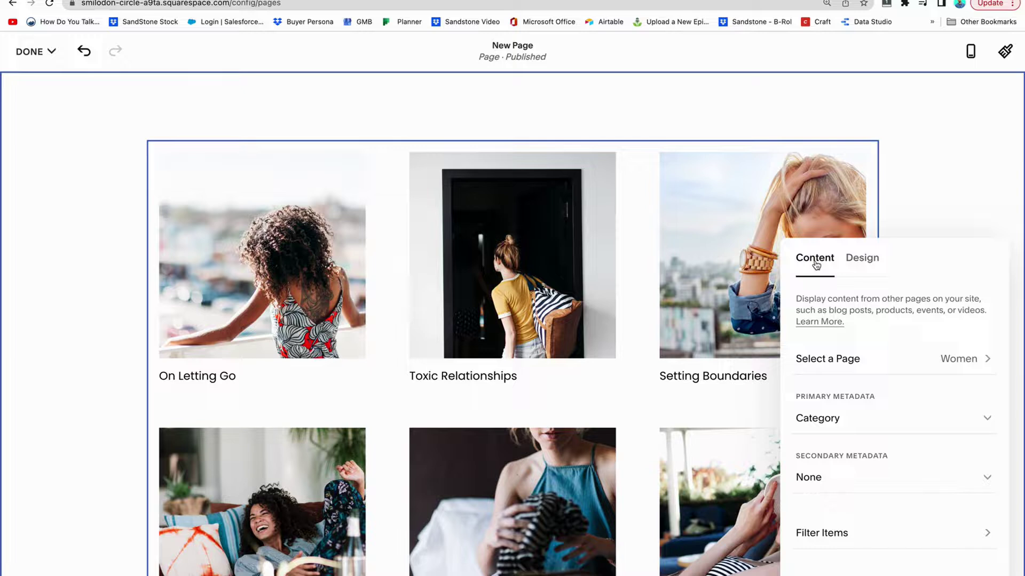